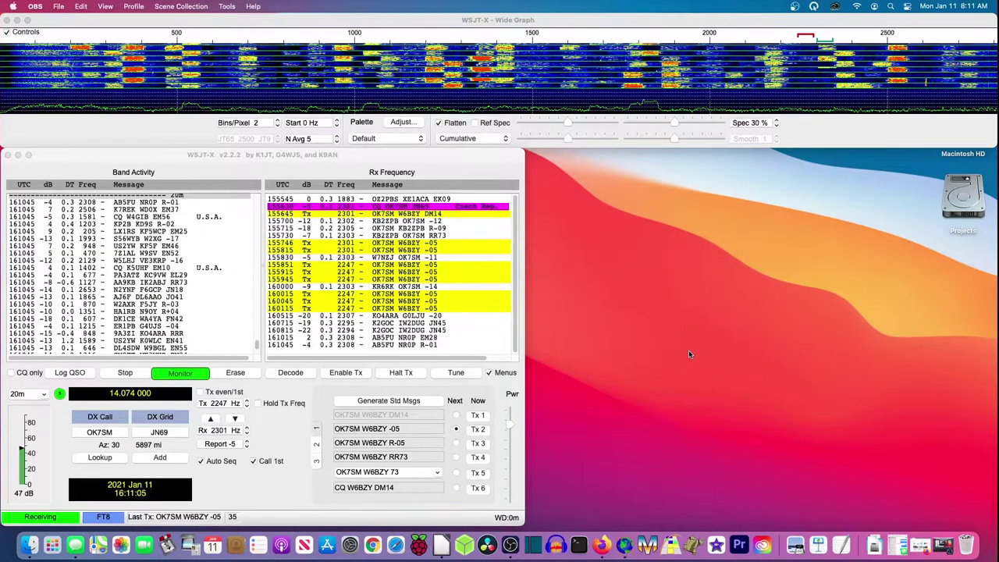
- Switch to Firefox and search the web for "wxjtx download"
{"action": "left_click", "coordinate": [689, 353]}
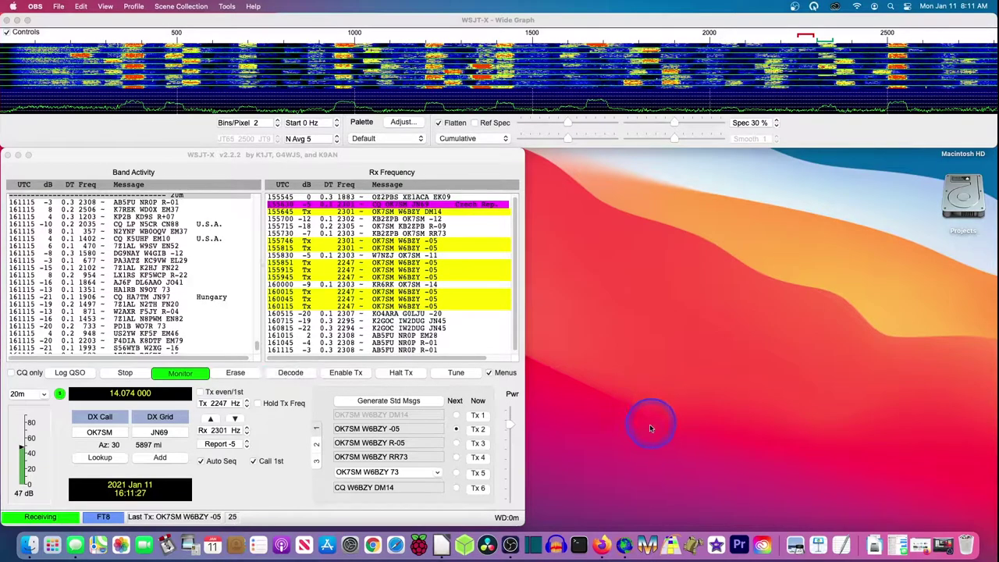
{"action": "left_click", "coordinate": [601, 544]}
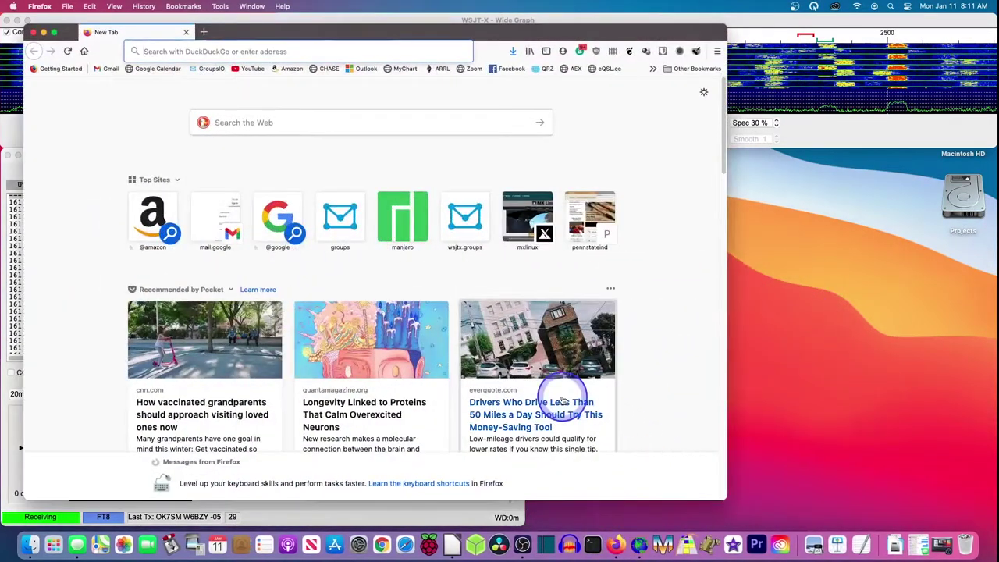
{"action": "left_click", "coordinate": [282, 118]}
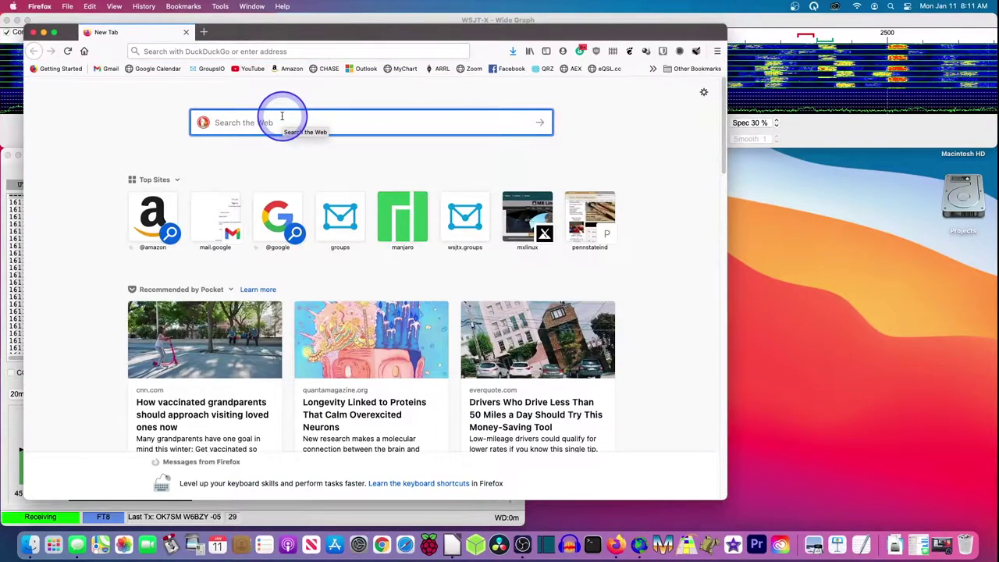
{"action": "type", "text": "wx"}
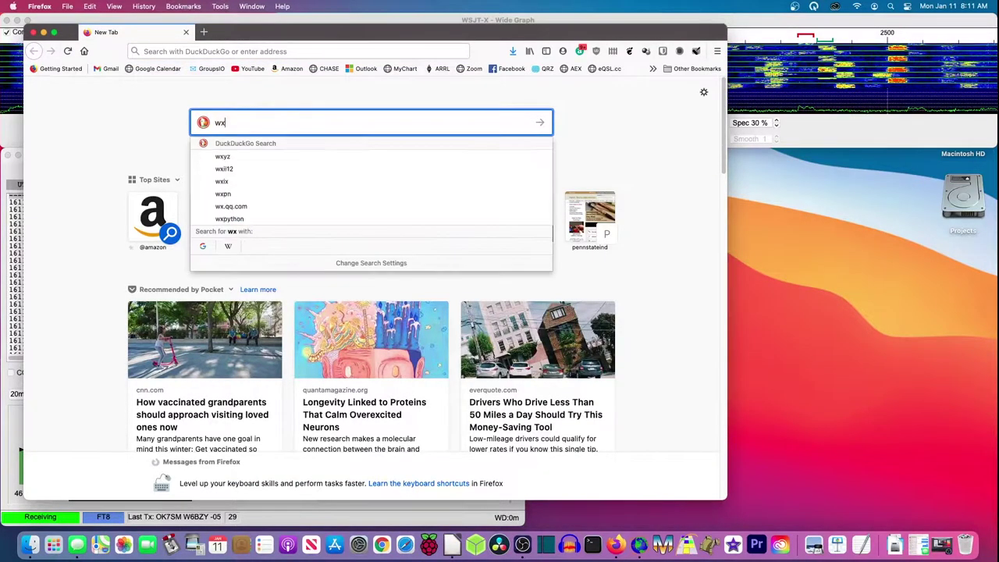
{"action": "type", "text": "jtx dow"}
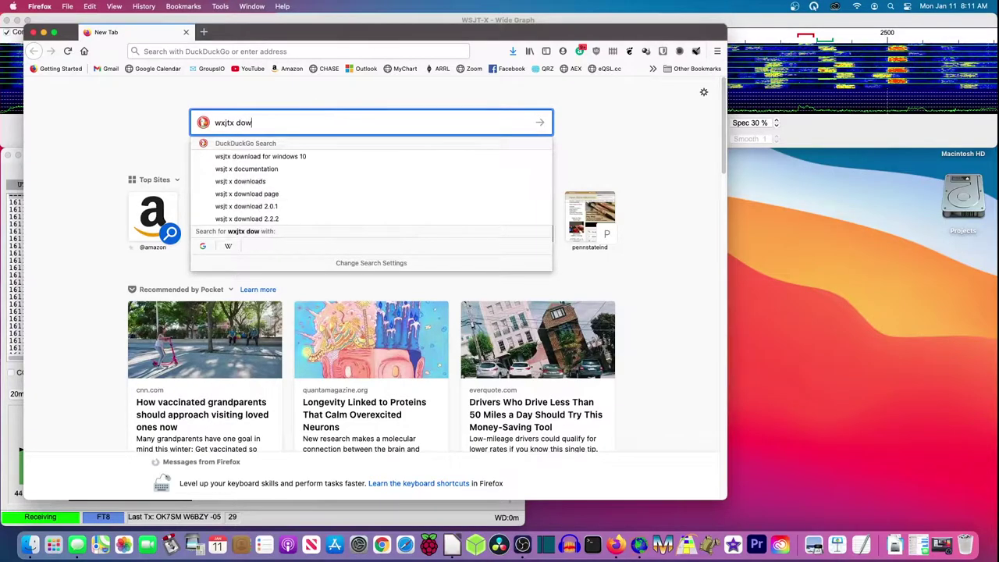
{"action": "type", "text": "nload"}
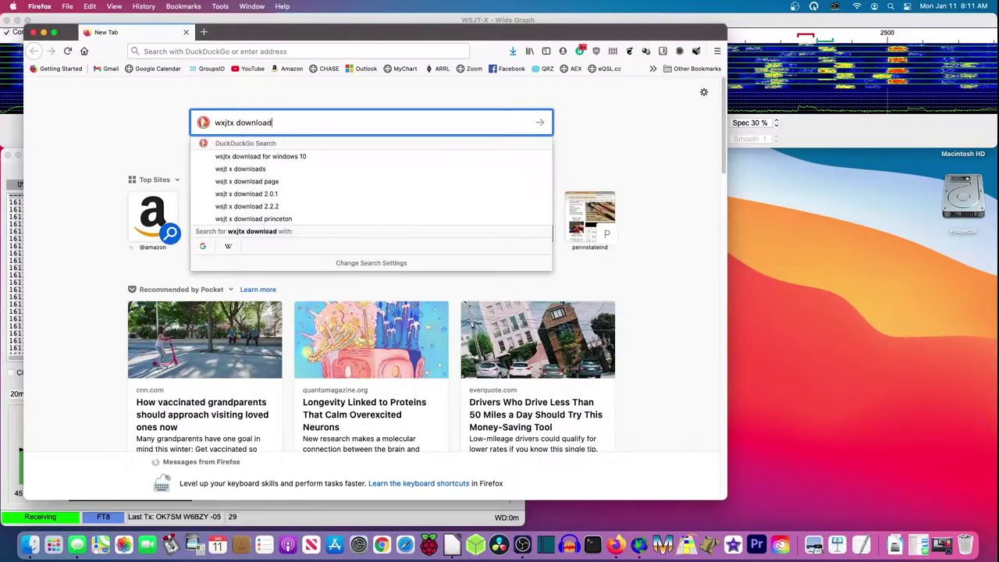
{"action": "key", "text": "Return"}
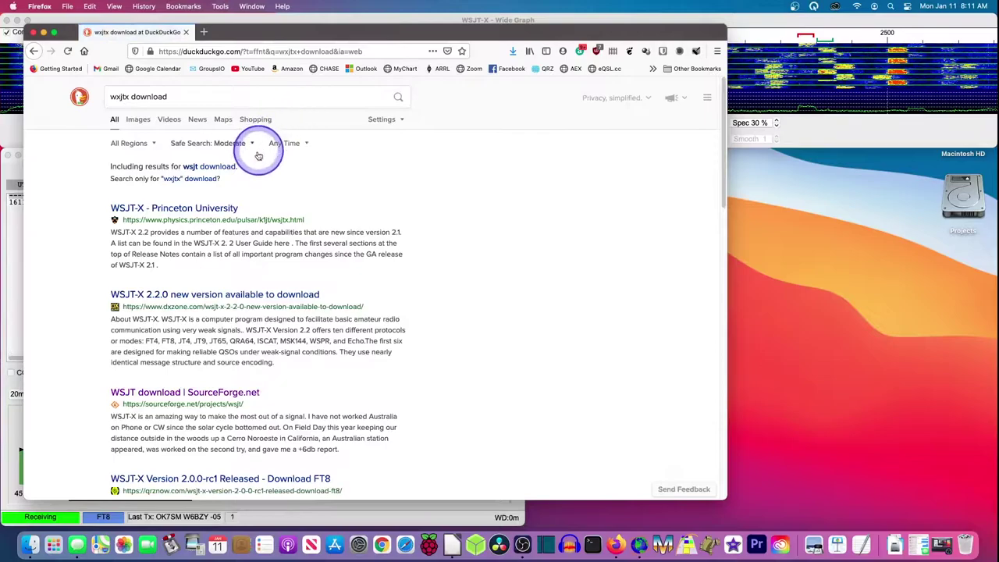
- Open the WSJT project page on SourceForge from the search results and go to its file list
{"action": "scroll", "coordinate": [310, 282], "scroll_direction": "down", "scroll_amount": 1}
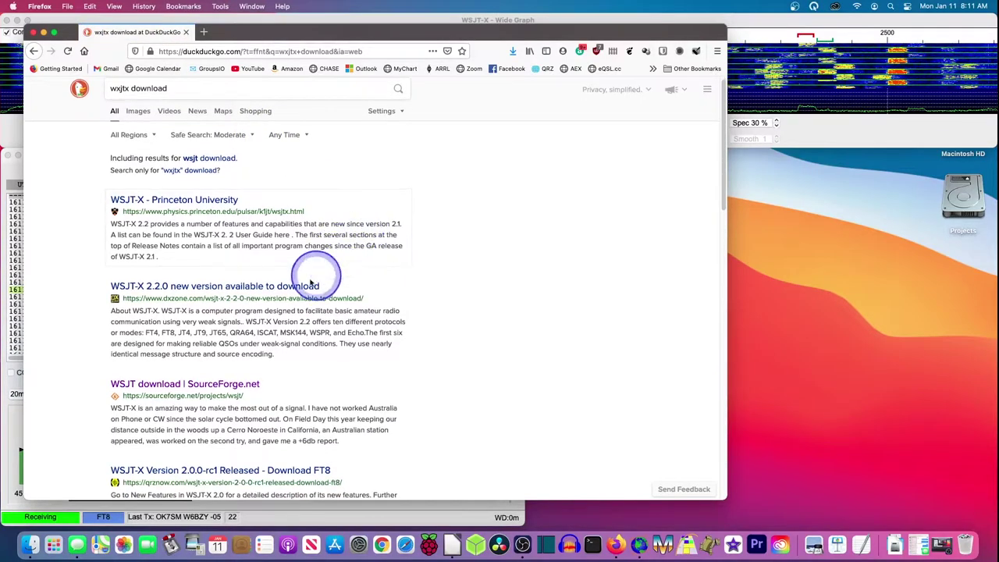
{"action": "left_click", "coordinate": [241, 383]}
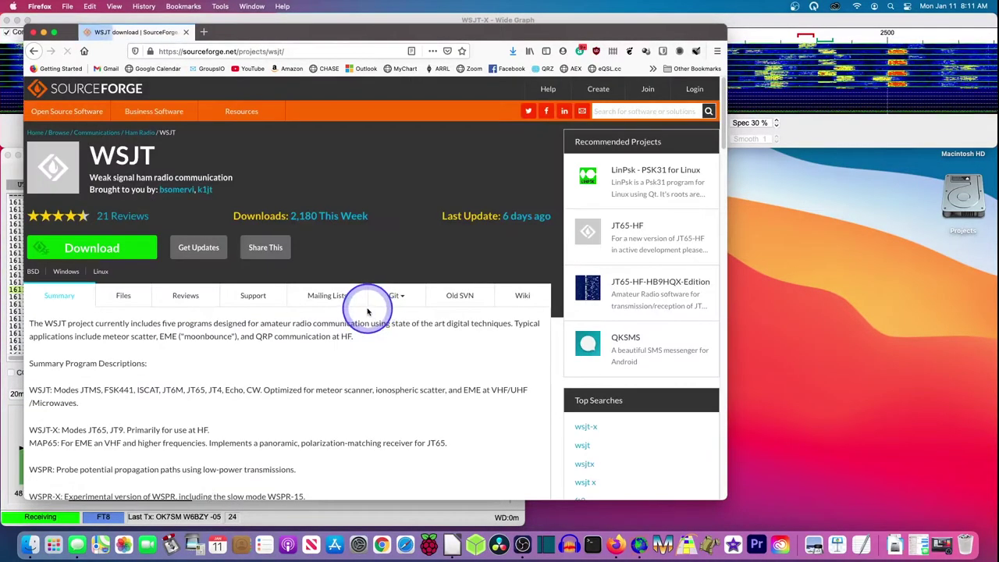
{"action": "left_click", "coordinate": [128, 305]}
- Open the wsjtx-2.2.2 release folder in the project's file list
{"action": "scroll", "coordinate": [331, 356], "scroll_direction": "down", "scroll_amount": 3}
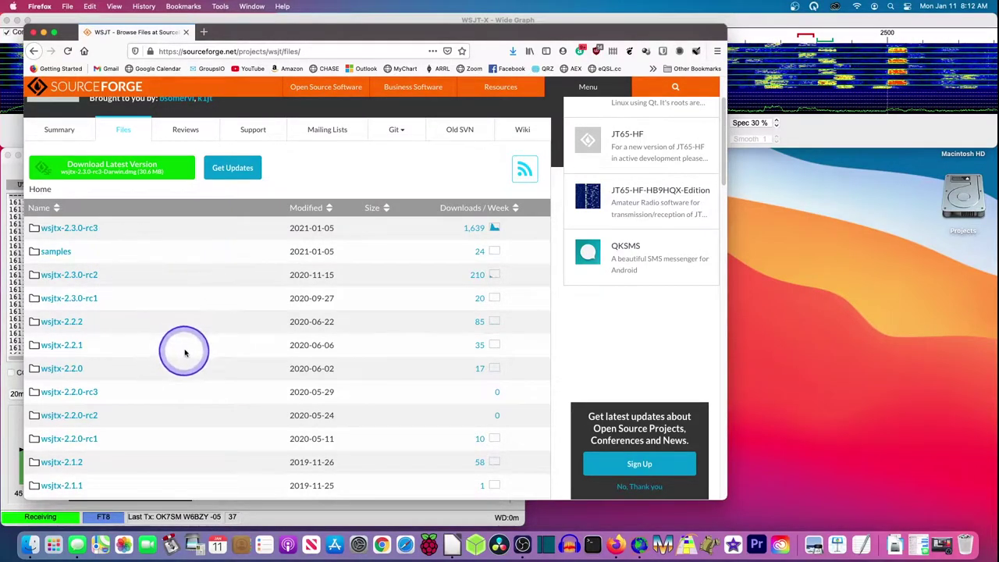
{"action": "scroll", "coordinate": [179, 312], "scroll_direction": "down", "scroll_amount": 1}
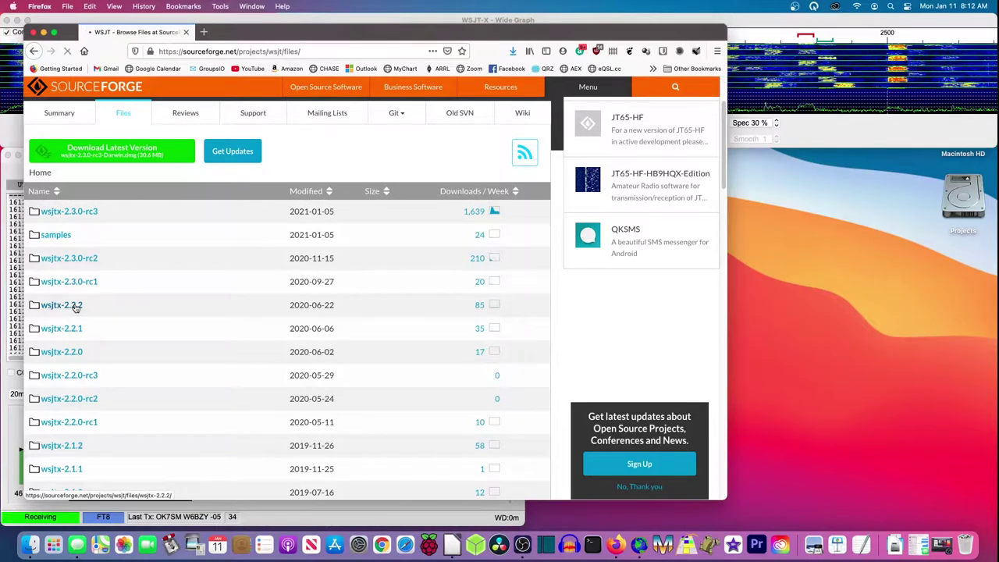
{"action": "left_click", "coordinate": [74, 305]}
{"action": "left_click", "coordinate": [121, 319]}
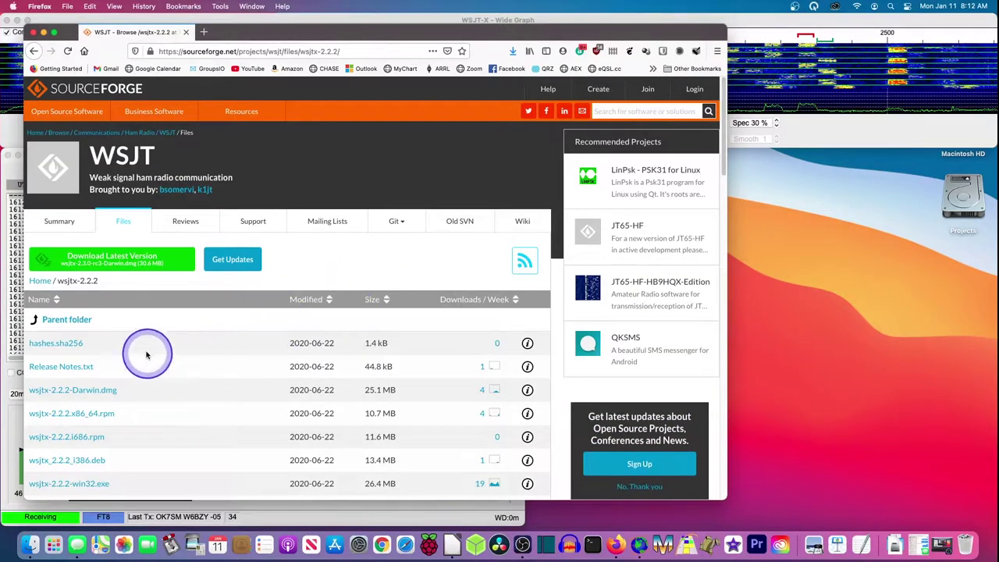
- Download wsjtx-2.2.2-Darwin.dmg, opening it with DiskImageMounter, and accept the license agreement
{"action": "scroll", "coordinate": [157, 334], "scroll_direction": "down", "scroll_amount": 2}
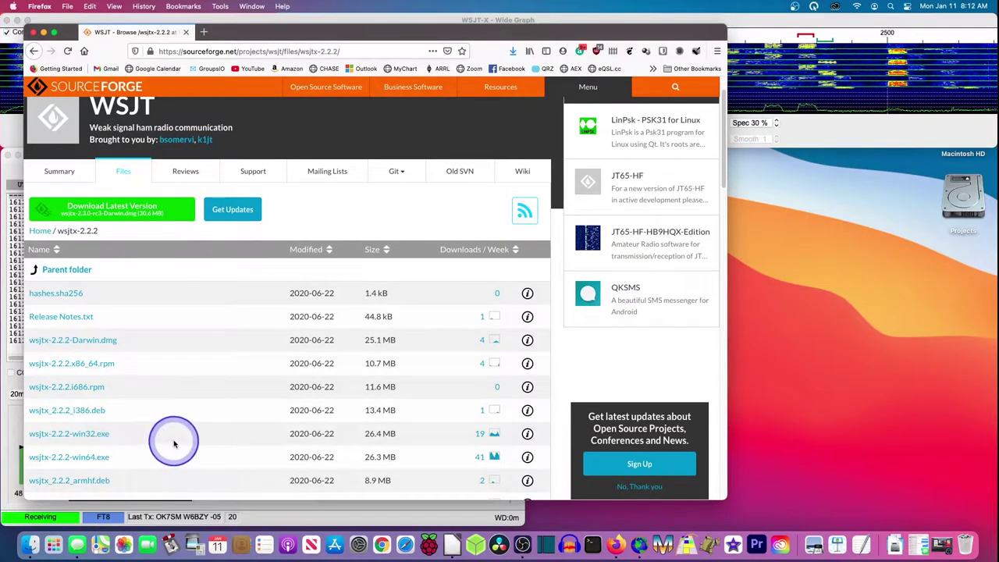
{"action": "left_click", "coordinate": [100, 344]}
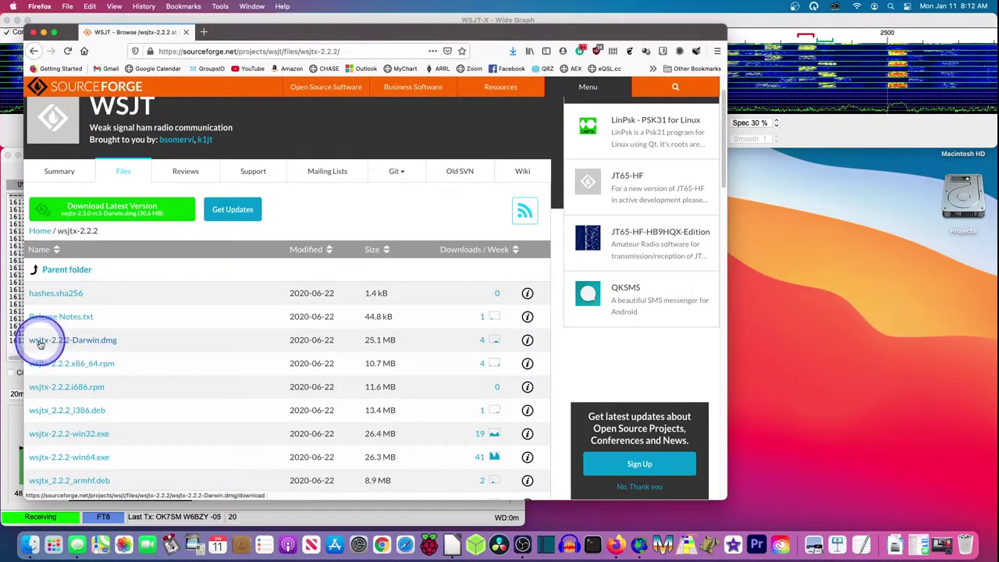
{"action": "left_click", "coordinate": [80, 343]}
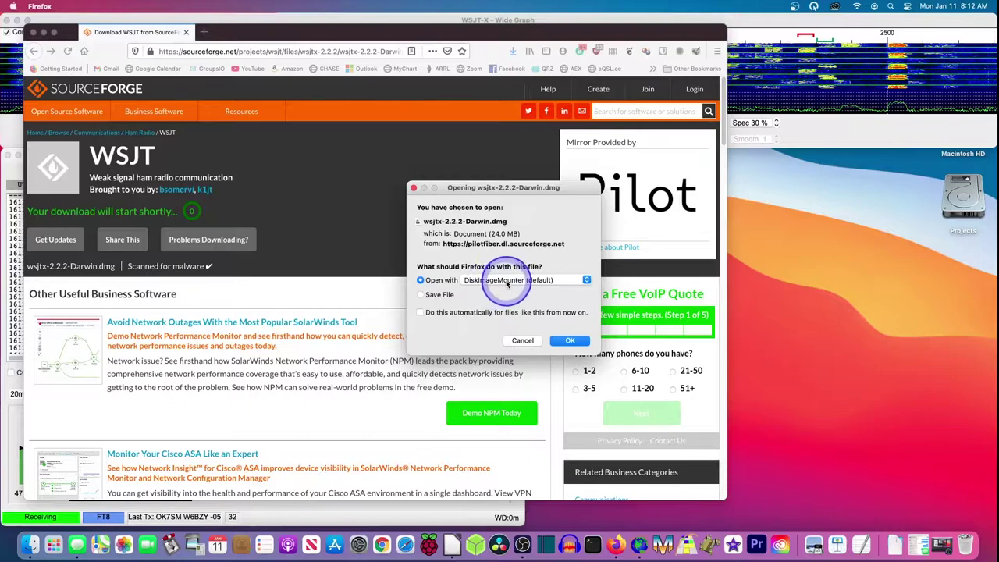
{"action": "left_click", "coordinate": [571, 341]}
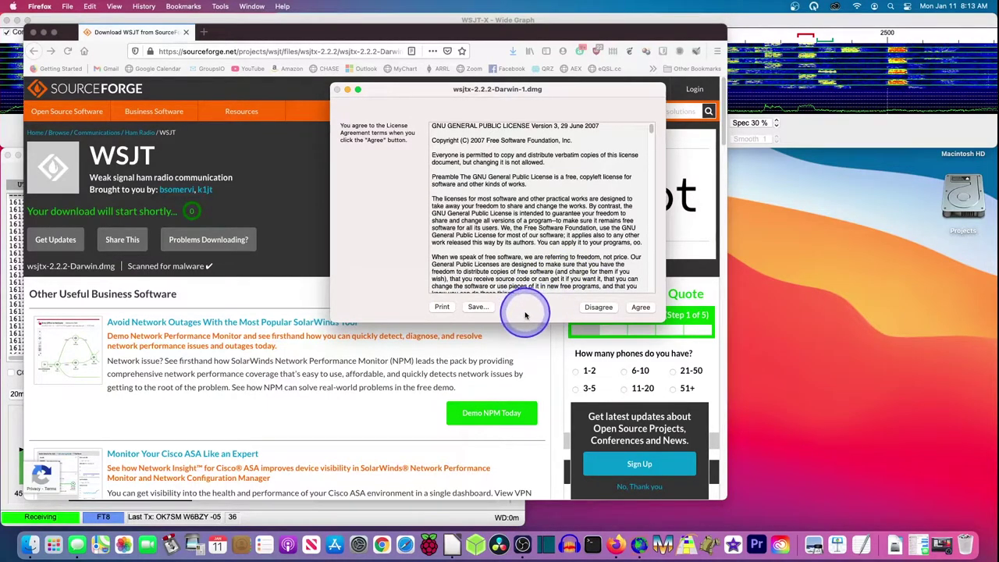
{"action": "left_click", "coordinate": [640, 307]}
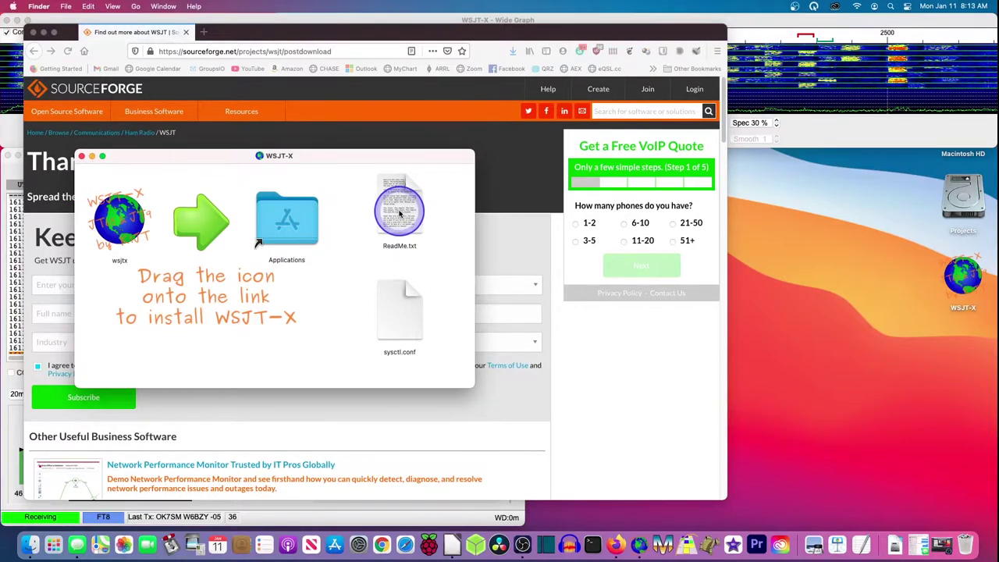
- Copy ReadMe.txt and sysctl.conf from the WSJT-X disk image to the desktop and open the copied ReadMe.txt
{"action": "left_click_drag", "start_coordinate": [400, 212], "coordinate": [780, 241]}
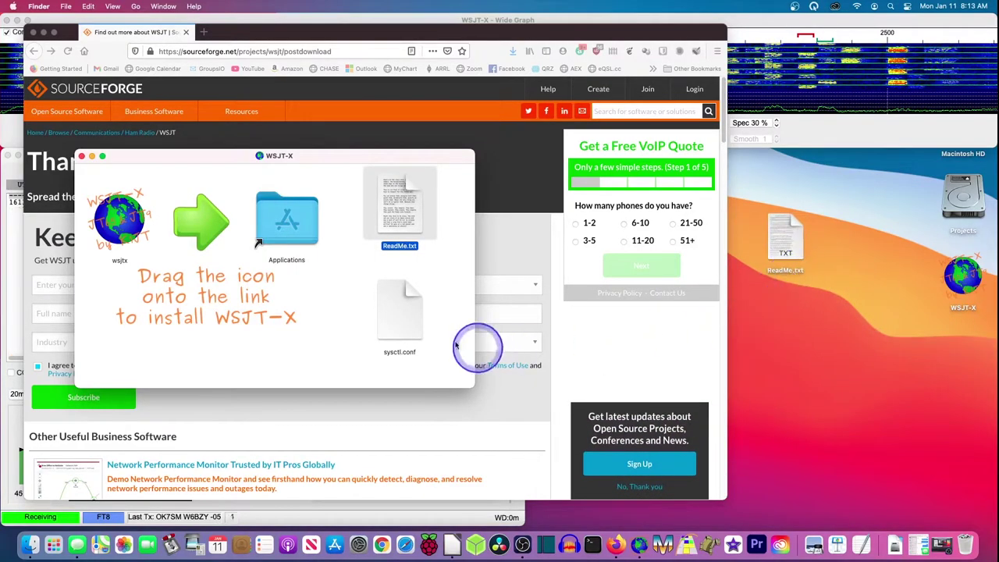
{"action": "left_click_drag", "start_coordinate": [391, 323], "coordinate": [784, 337]}
{"action": "left_click", "coordinate": [785, 250]}
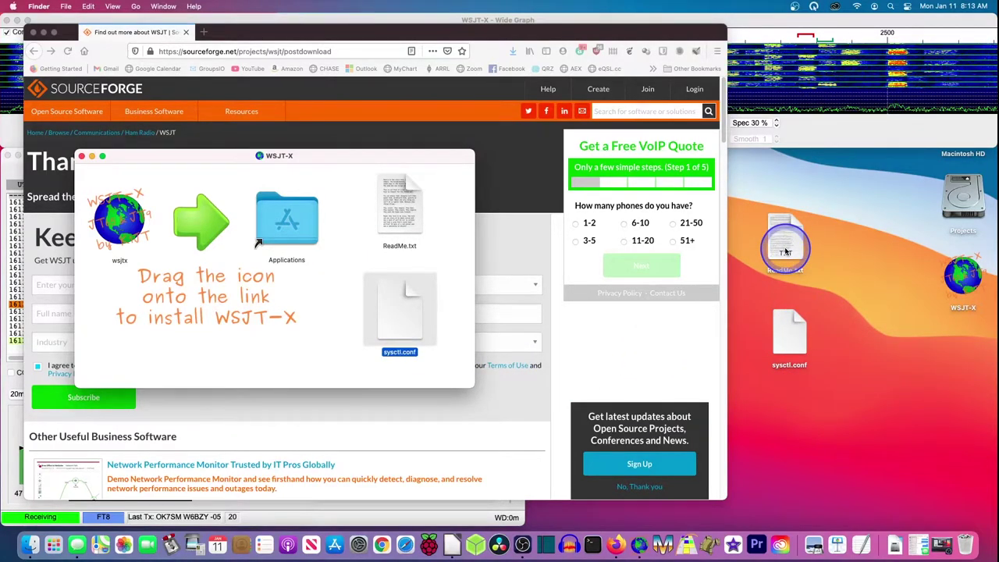
{"action": "double_click", "coordinate": [786, 250]}
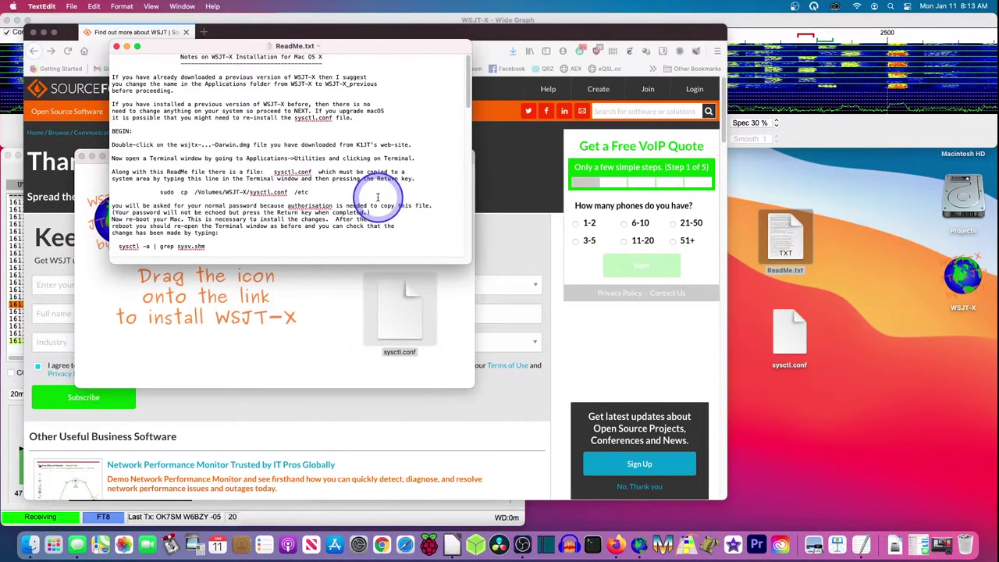
- Enlarge the ReadMe.txt text and widen its window so the installation notes fit the lines
{"action": "key", "text": "super+plus"}
{"action": "key", "text": "super+plus"}
{"action": "key", "text": "super+plus"}
{"action": "key", "text": "super+plus"}
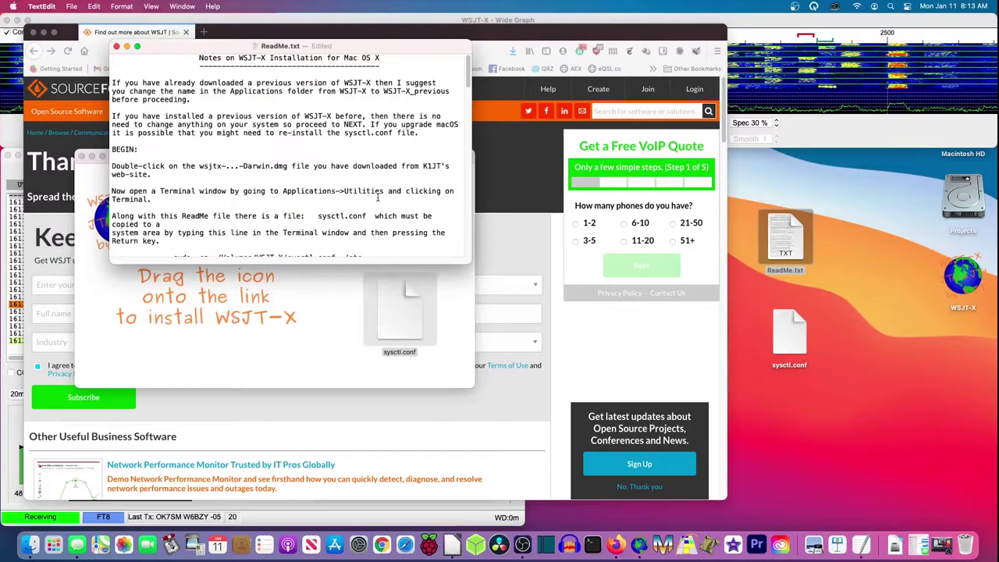
{"action": "scroll", "coordinate": [364, 199], "scroll_direction": "down", "scroll_amount": 5}
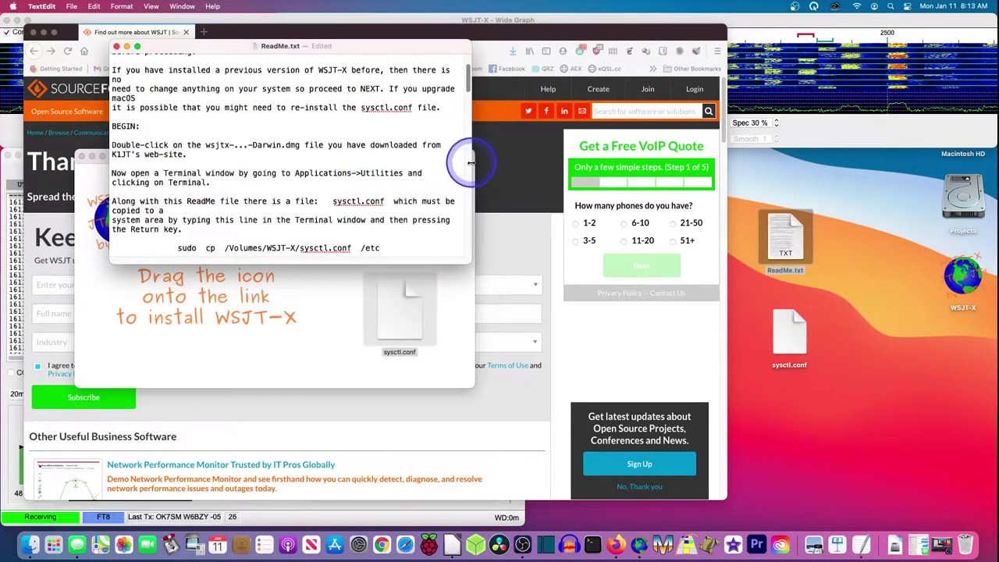
{"action": "left_click_drag", "start_coordinate": [471, 163], "coordinate": [574, 178]}
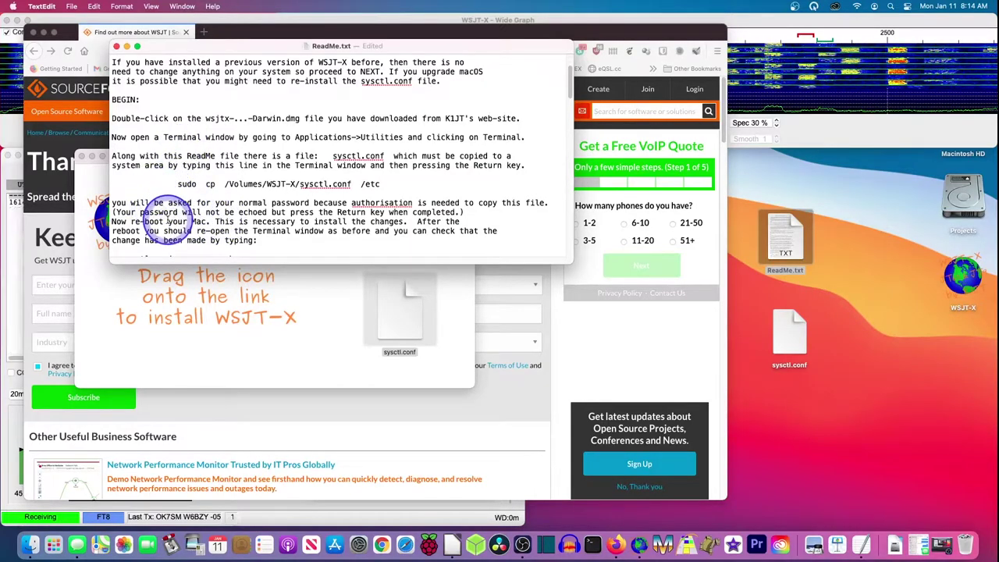
- Read the ReadMe.txt installation notes on previous versions, copying sysctl.conf through Terminal and rebooting
{"action": "scroll", "coordinate": [169, 218], "scroll_direction": "down", "scroll_amount": 1}
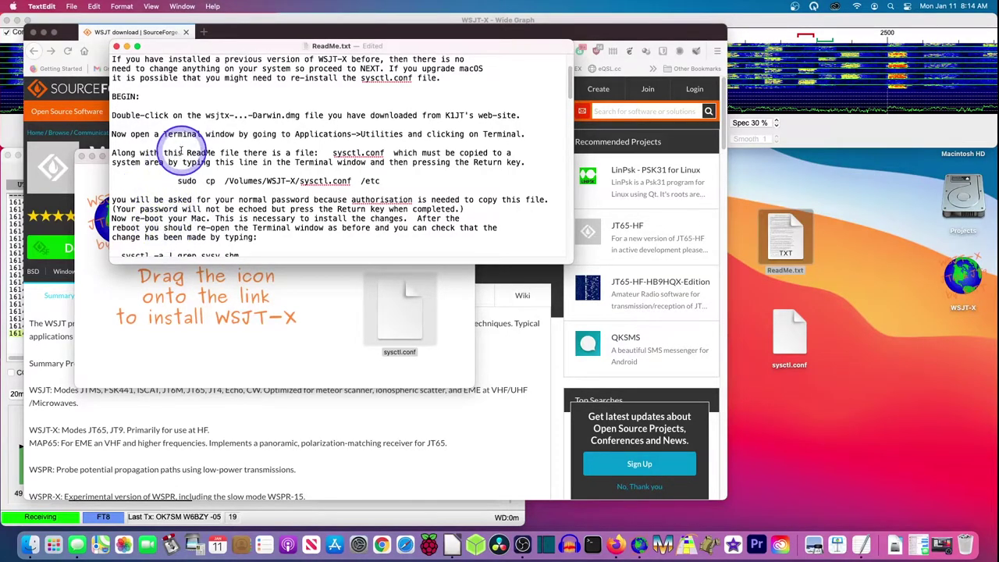
{"action": "scroll", "coordinate": [180, 148], "scroll_direction": "up", "scroll_amount": 2}
{"action": "scroll", "coordinate": [181, 148], "scroll_direction": "up", "scroll_amount": 1}
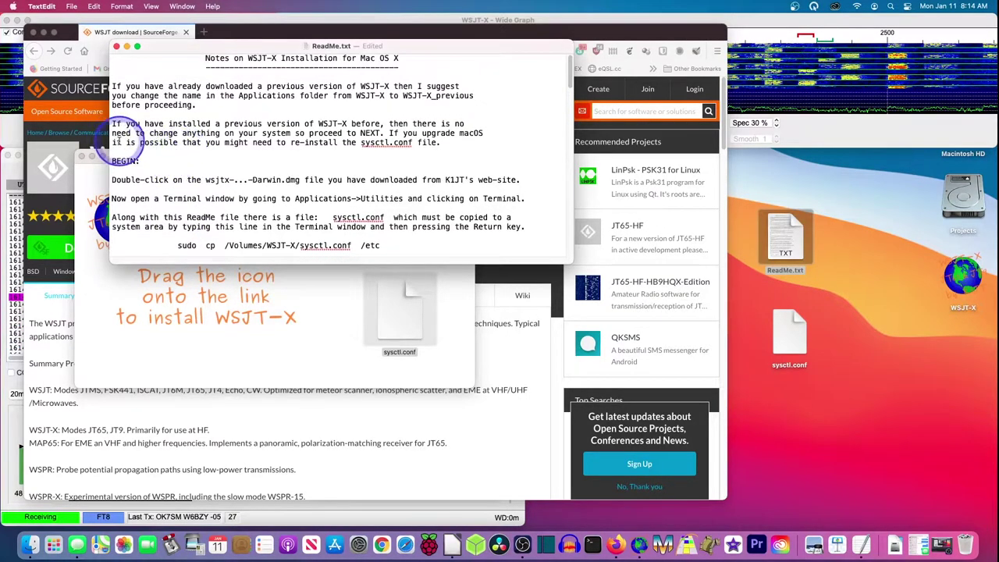
{"action": "scroll", "coordinate": [222, 191], "scroll_direction": "down", "scroll_amount": 1}
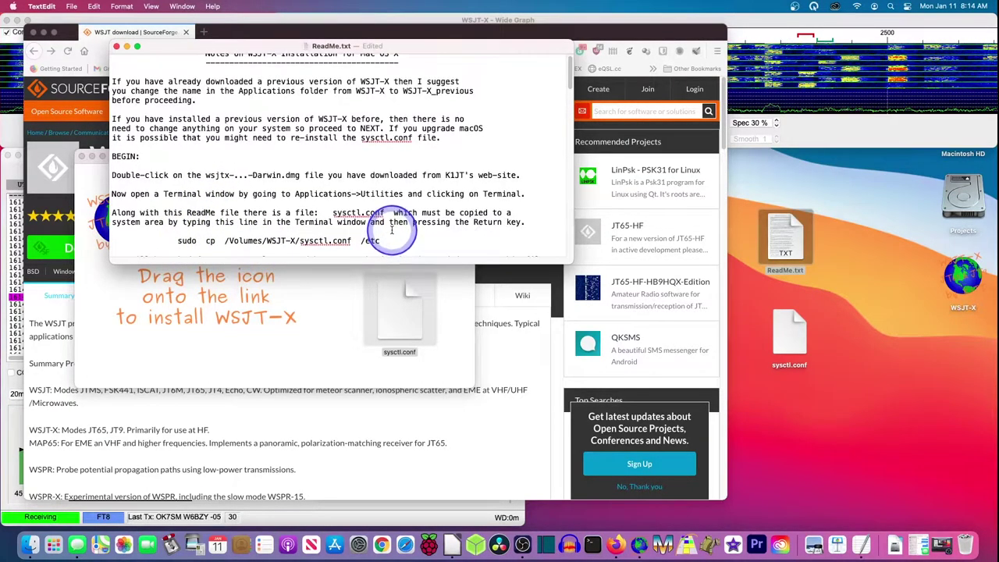
{"action": "scroll", "coordinate": [391, 233], "scroll_direction": "down", "scroll_amount": 1}
{"action": "scroll", "coordinate": [392, 230], "scroll_direction": "down", "scroll_amount": 1}
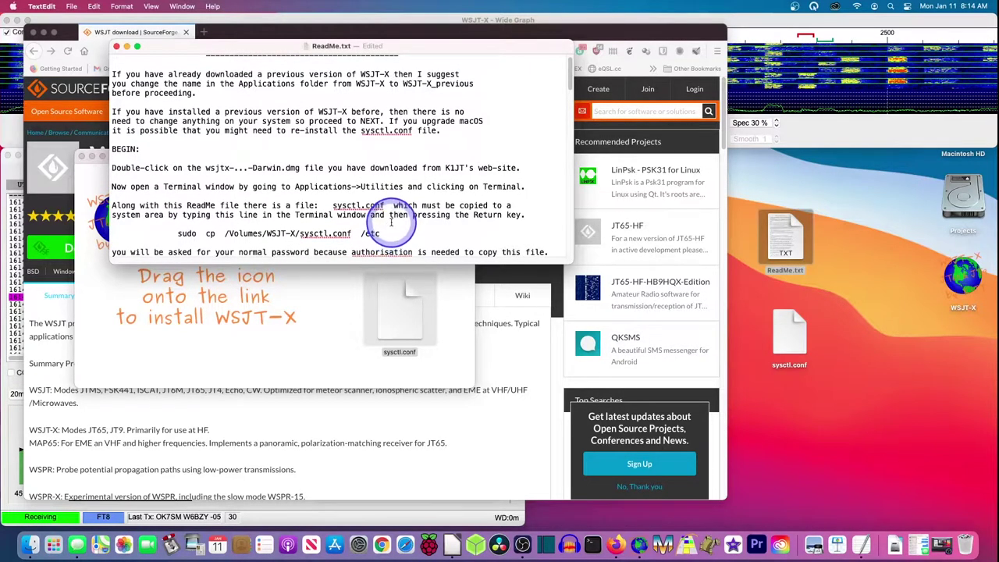
{"action": "scroll", "coordinate": [392, 227], "scroll_direction": "down", "scroll_amount": 1}
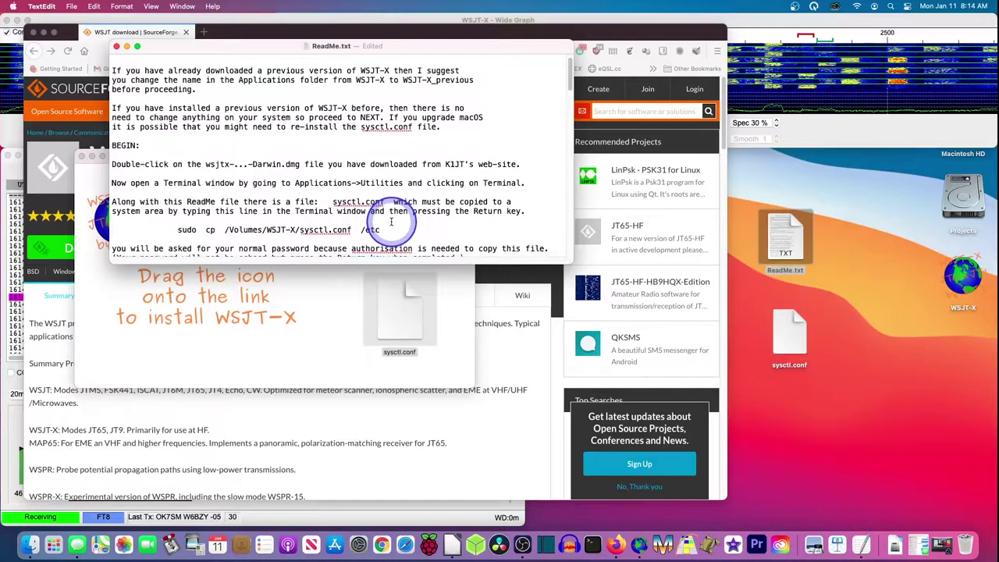
{"action": "scroll", "coordinate": [391, 223], "scroll_direction": "up", "scroll_amount": 2}
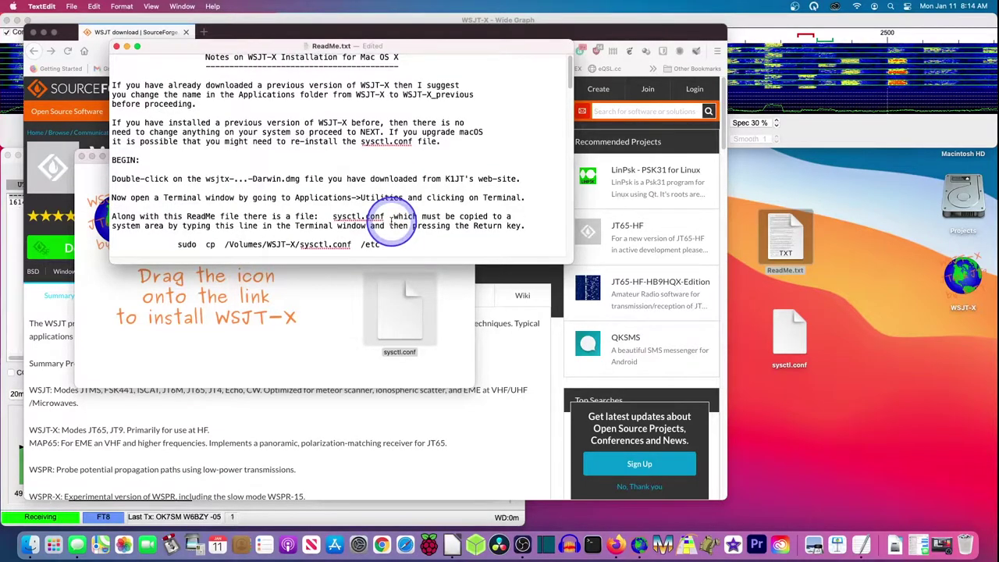
- Open Terminal from the Other folder in Launchpad
{"action": "left_click", "coordinate": [53, 544]}
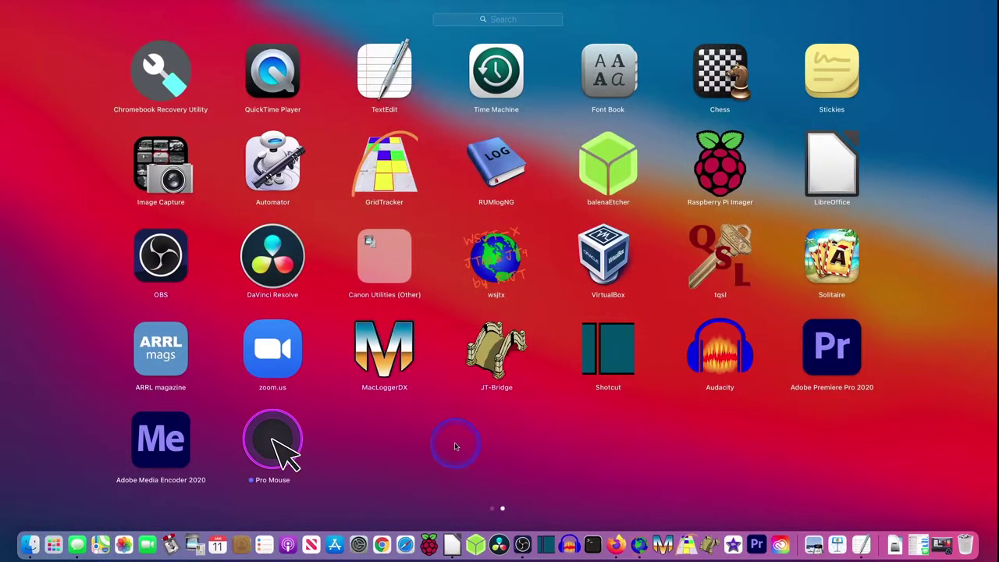
{"action": "scroll", "coordinate": [453, 445], "scroll_direction": "left", "scroll_amount": 3}
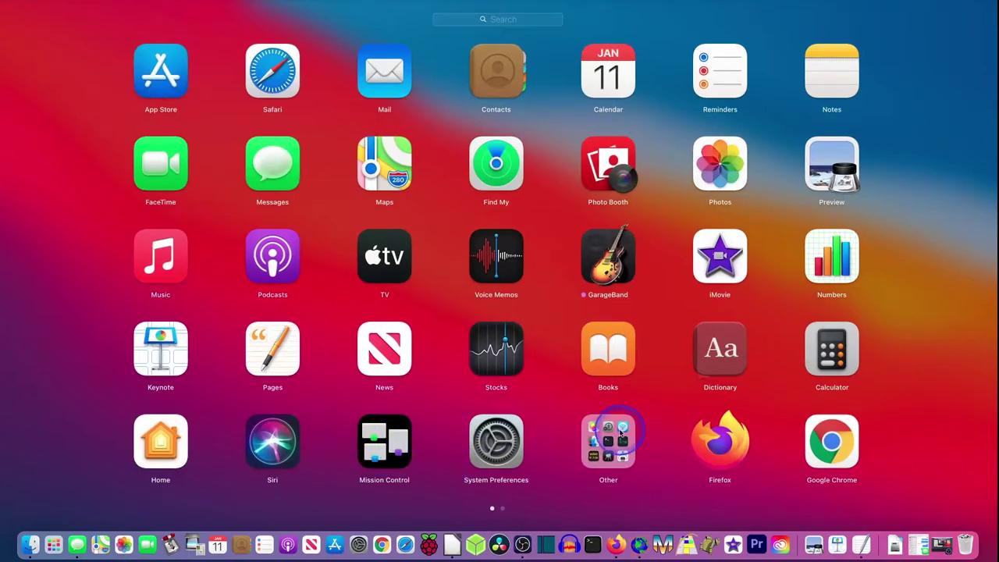
{"action": "left_click", "coordinate": [603, 449]}
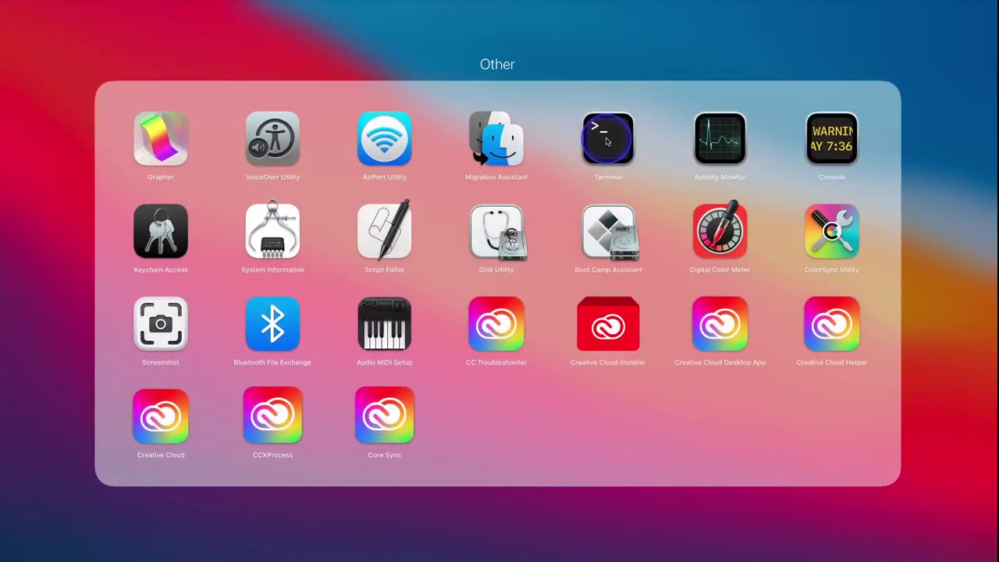
{"action": "left_click", "coordinate": [606, 140]}
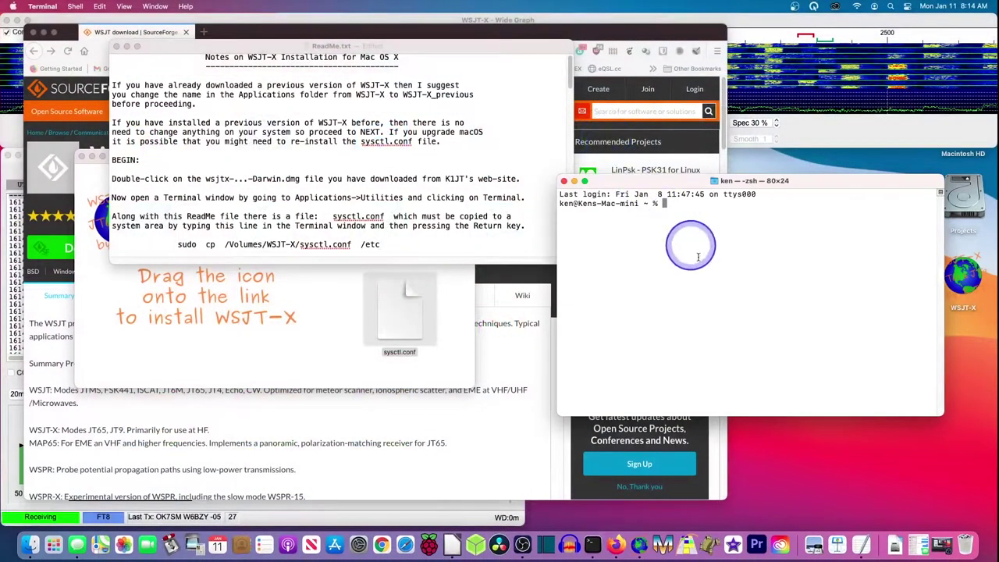
- Copy the command "sudo cp /Volumes/WSJT-X/sysctl.conf /etc" from ReadMe.txt and run it in Terminal
{"action": "left_click", "coordinate": [175, 244]}
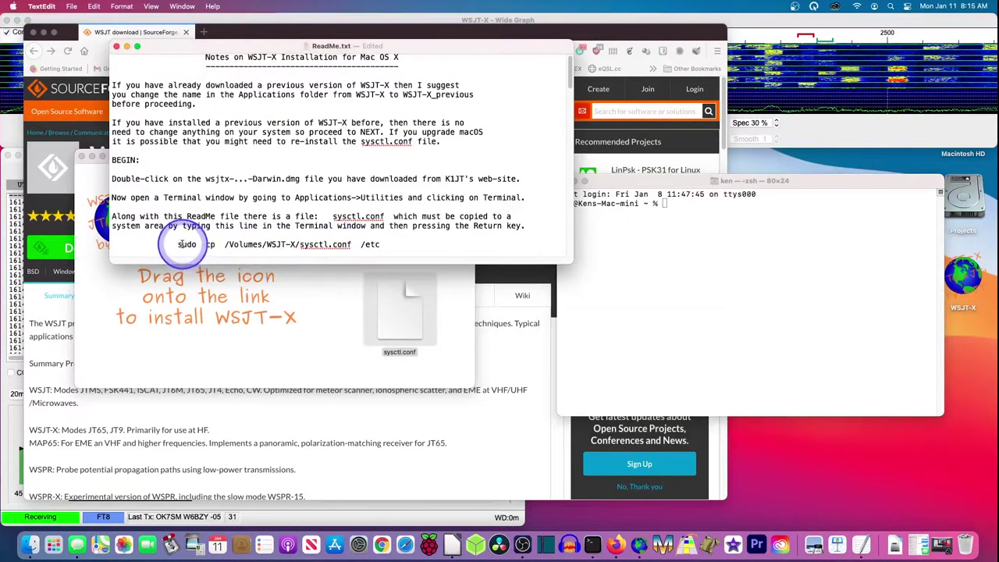
{"action": "left_click_drag", "start_coordinate": [179, 244], "coordinate": [367, 244]}
{"action": "right_click", "coordinate": [365, 247]}
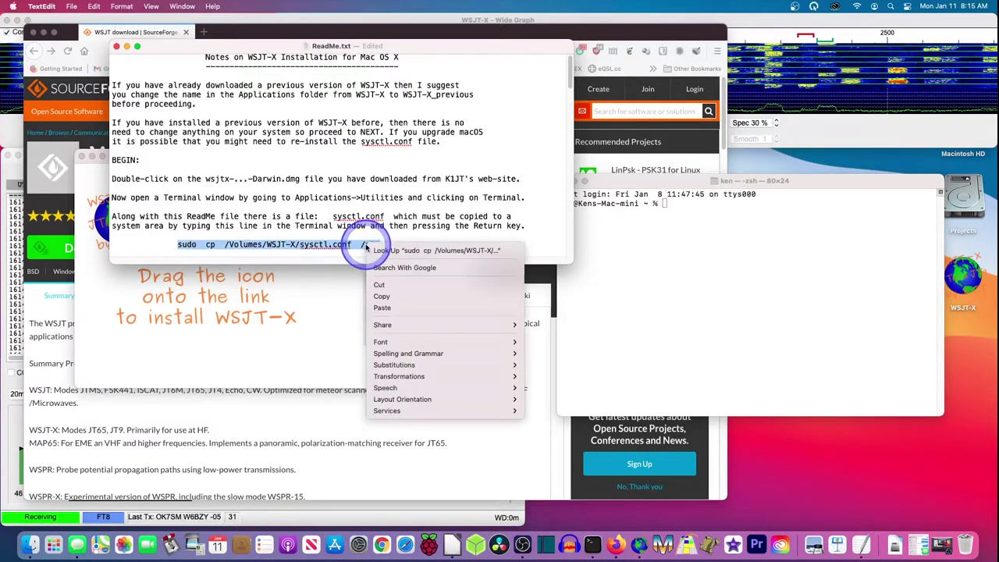
{"action": "left_click", "coordinate": [382, 296]}
{"action": "left_click", "coordinate": [665, 203]}
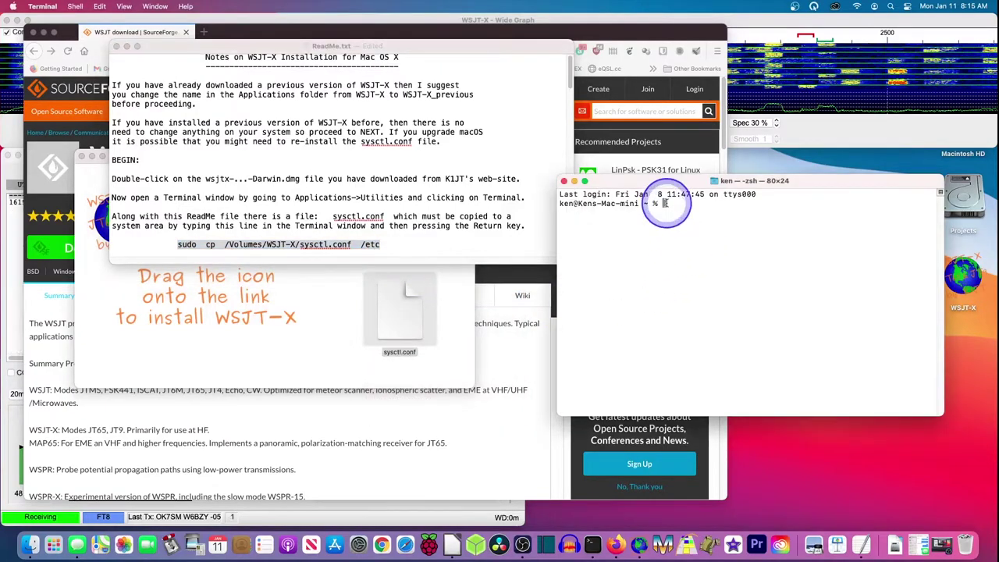
{"action": "right_click", "coordinate": [666, 203]}
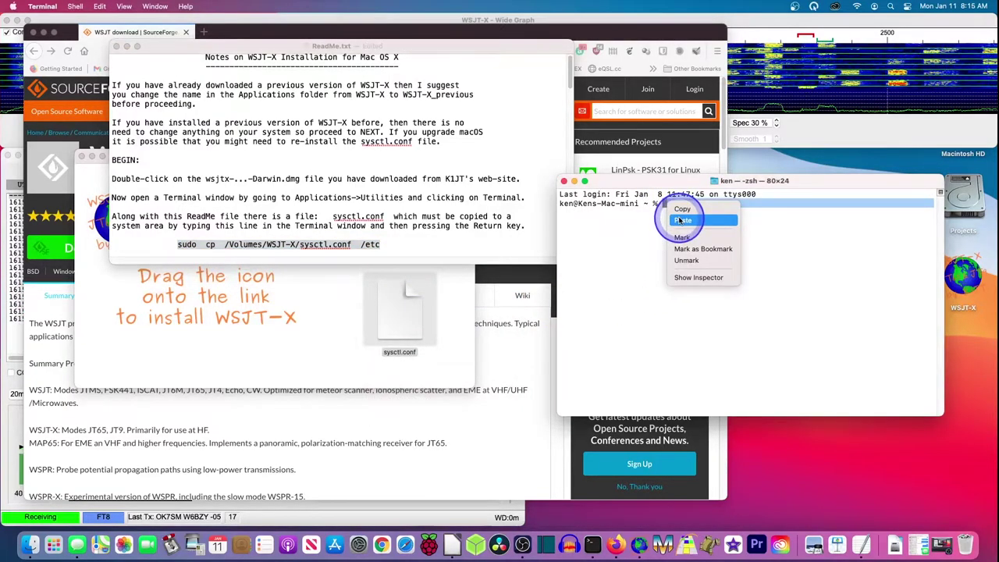
{"action": "left_click", "coordinate": [681, 220]}
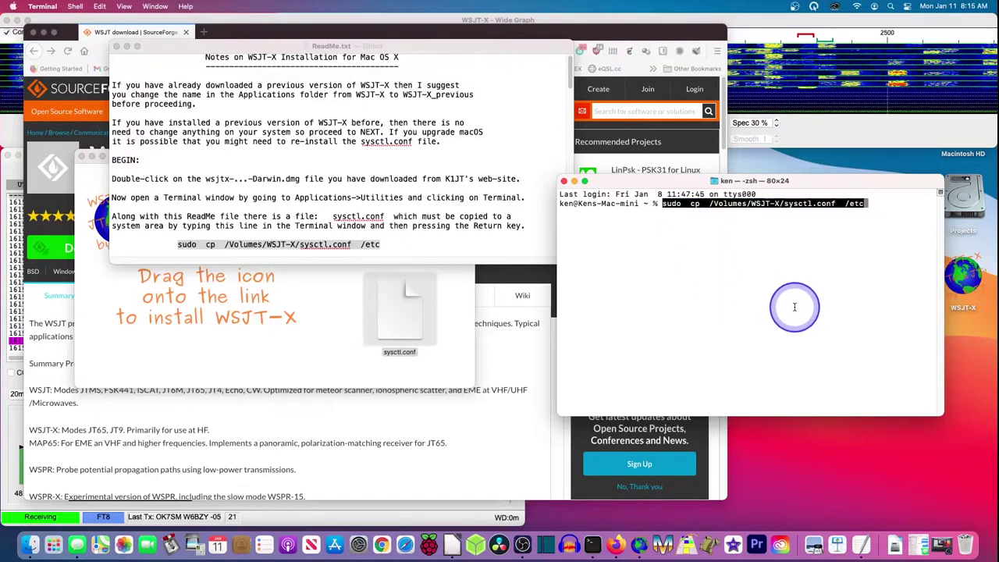
{"action": "key", "text": "Return"}
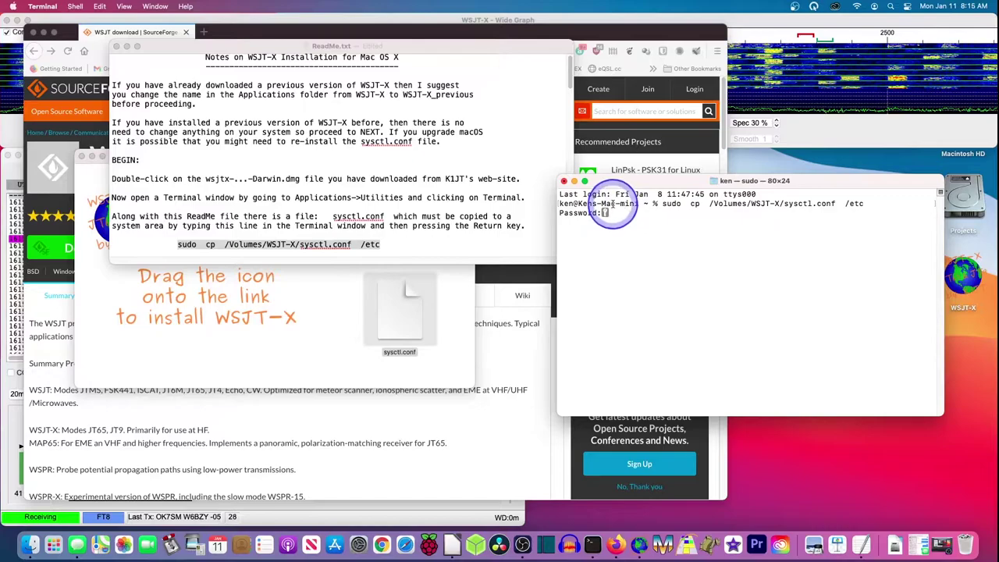
- Close the Terminal window, terminating the running sudo process, and close the ReadMe.txt document
{"action": "left_click", "coordinate": [563, 182]}
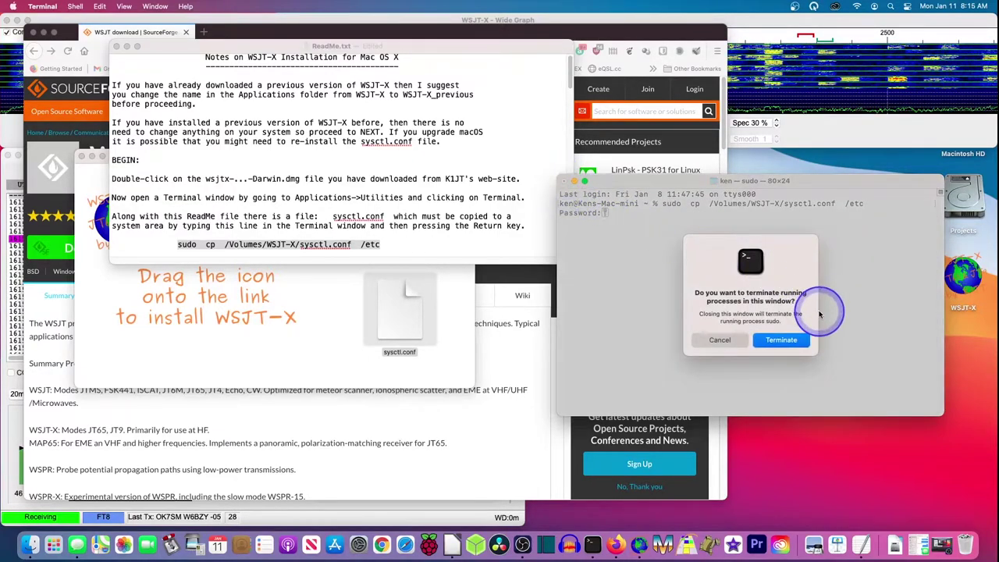
{"action": "left_click", "coordinate": [720, 341]}
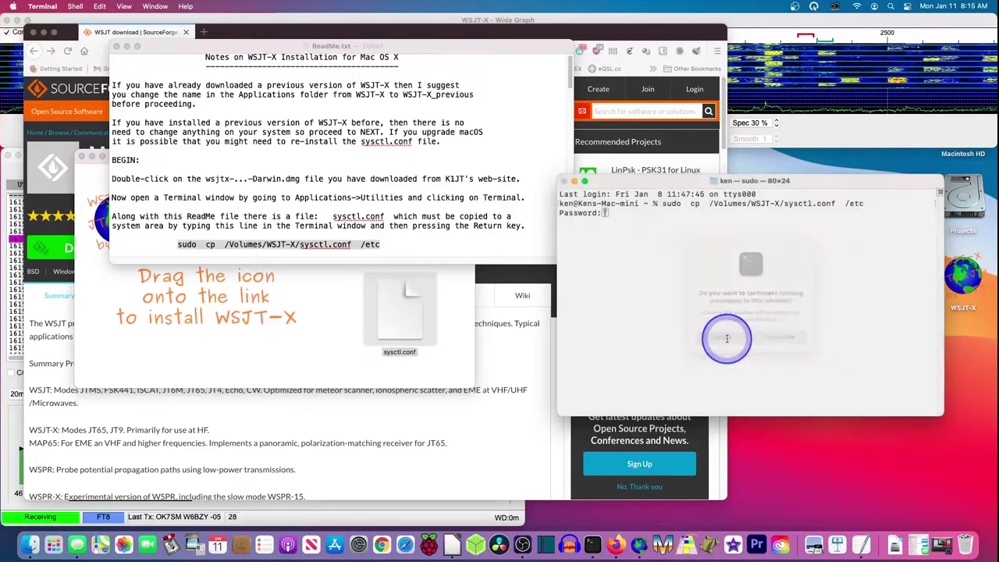
{"action": "left_click", "coordinate": [565, 182]}
{"action": "left_click", "coordinate": [787, 342]}
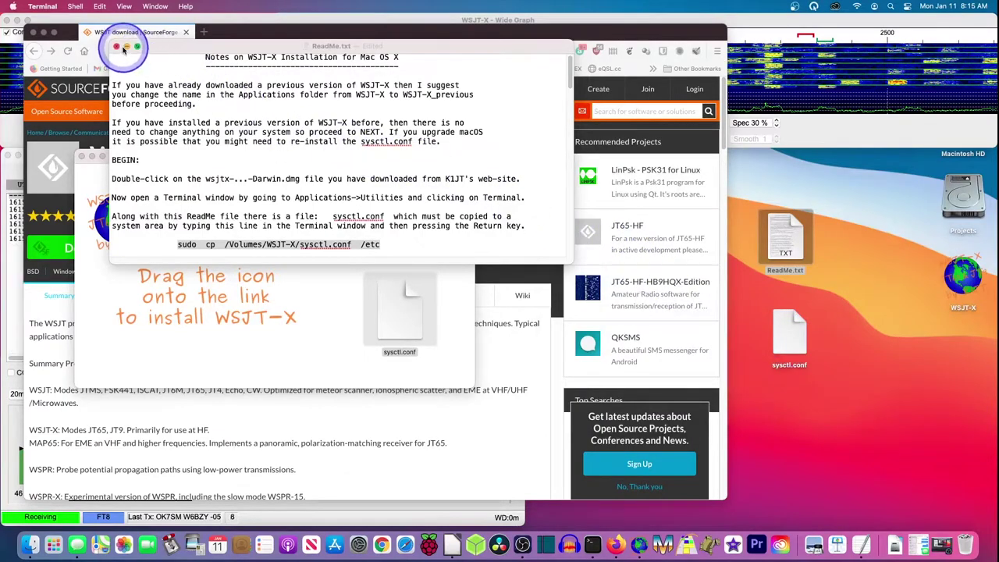
{"action": "left_click", "coordinate": [118, 47]}
- Move the desktop copies of ReadMe.txt and sysctl.conf to the Trash and eject the WSJT-X disk image
{"action": "left_click_drag", "start_coordinate": [784, 238], "coordinate": [967, 550]}
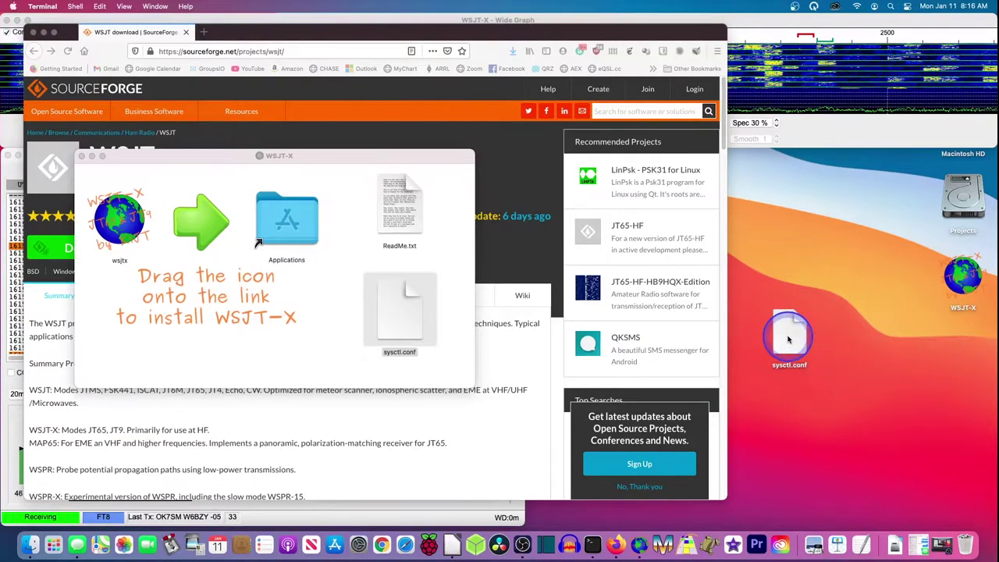
{"action": "left_click_drag", "start_coordinate": [964, 277], "coordinate": [983, 521]}
{"action": "left_click_drag", "start_coordinate": [790, 335], "coordinate": [968, 548]}
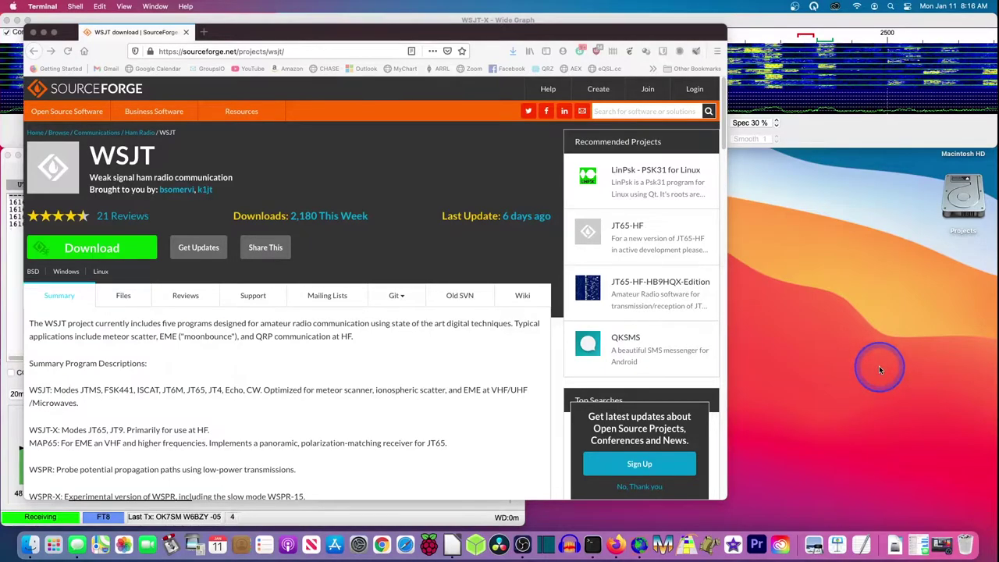
- Close the SourceForge browser window and switch to WSJT-X, opening its preferences at the Radio settings
{"action": "left_click", "coordinate": [34, 33]}
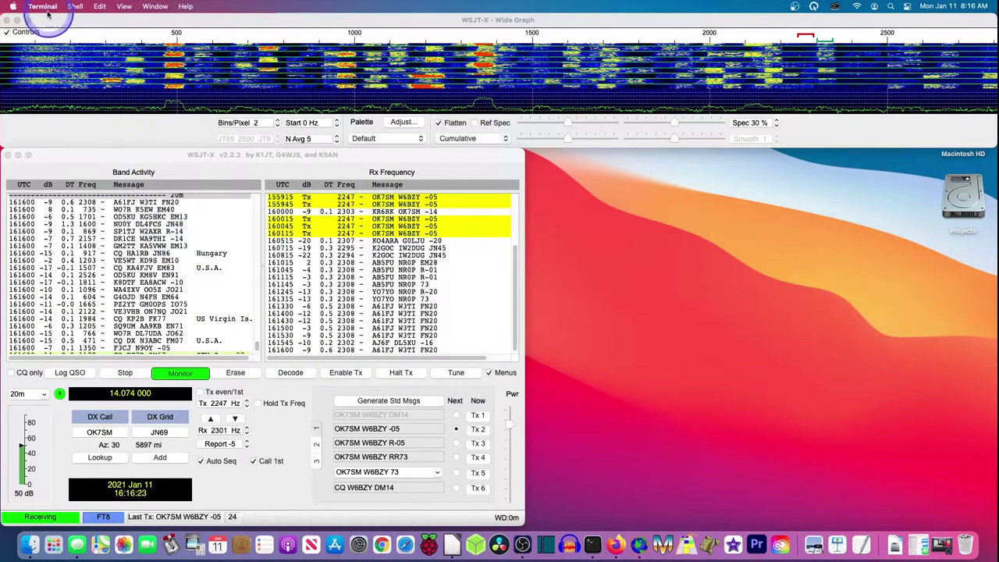
{"action": "left_click", "coordinate": [133, 172]}
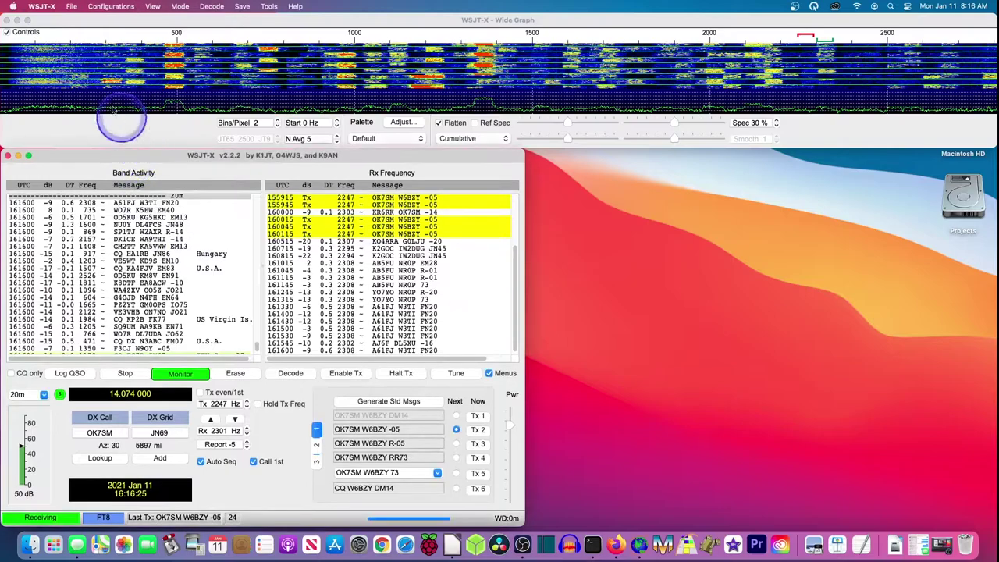
{"action": "left_click", "coordinate": [40, 7]}
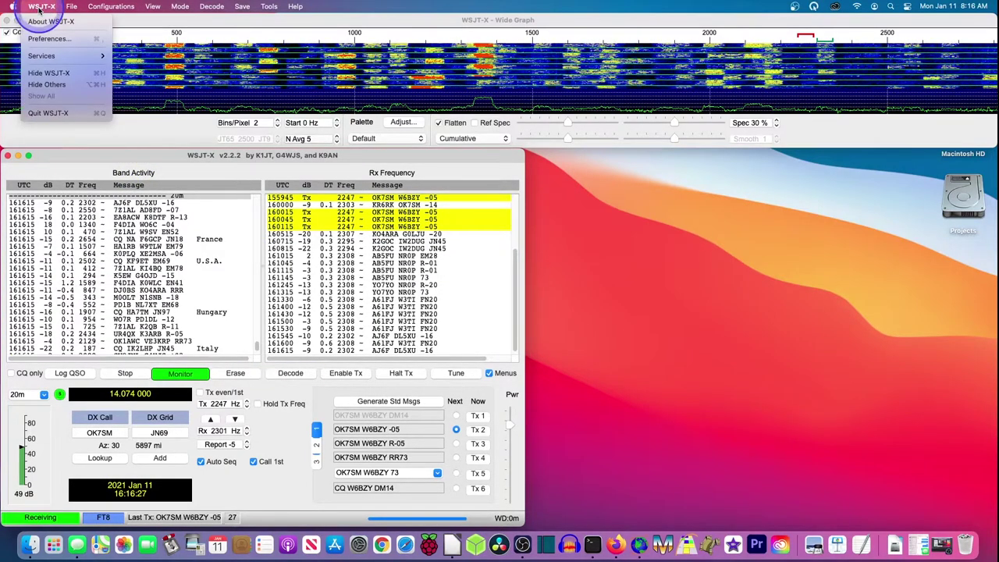
{"action": "left_click", "coordinate": [50, 38]}
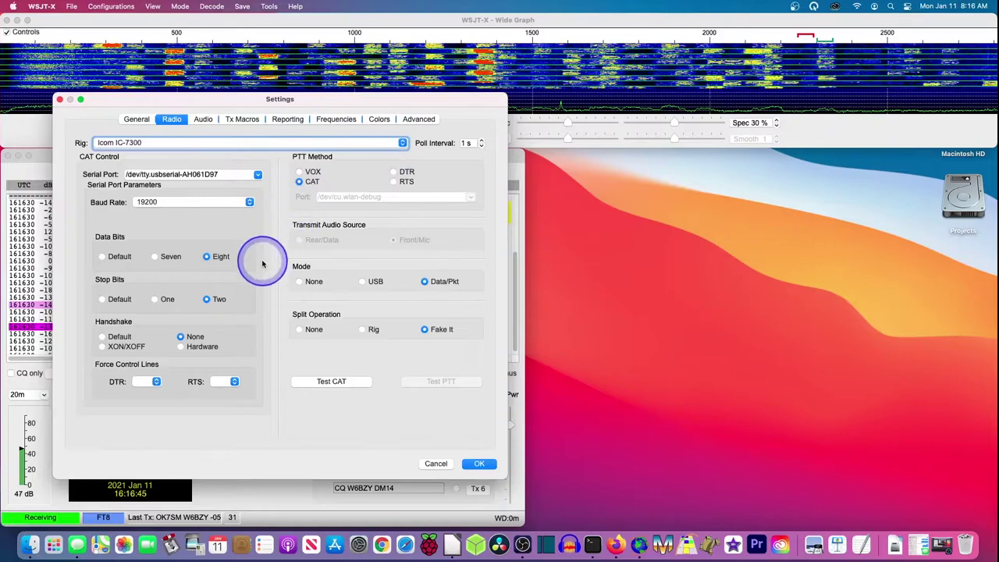
{"action": "left_click", "coordinate": [173, 121]}
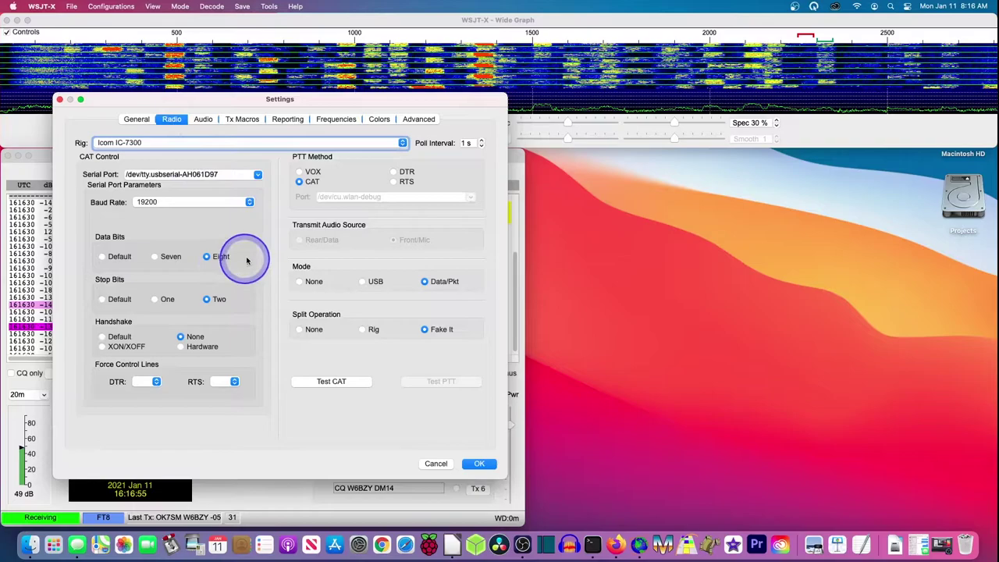
- Review the General settings, examining the station's call sign, grid and message generation option
{"action": "left_click", "coordinate": [134, 121]}
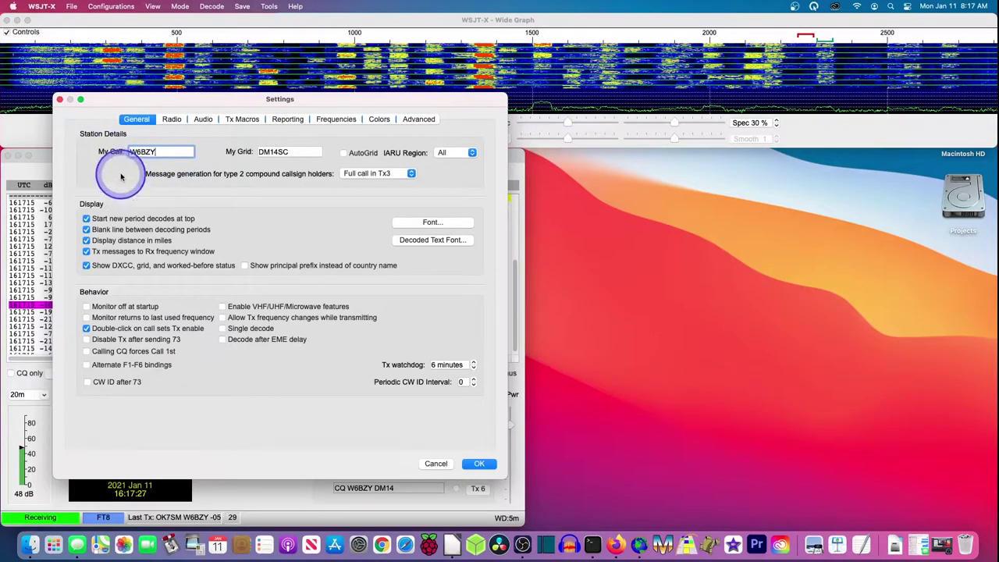
{"action": "key", "text": "super+a"}
{"action": "key", "text": "Right"}
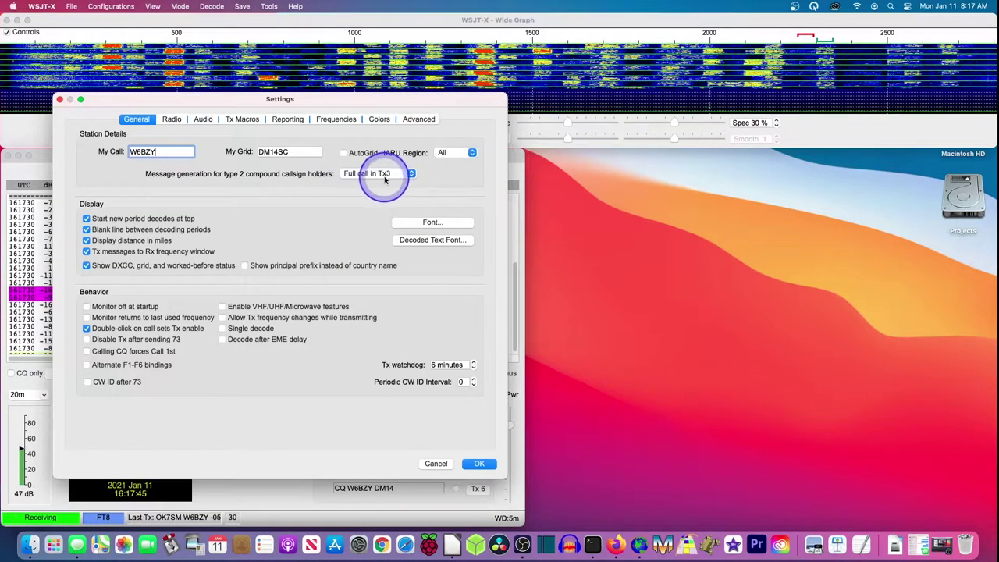
{"action": "mouse_move", "coordinate": [406, 174]}
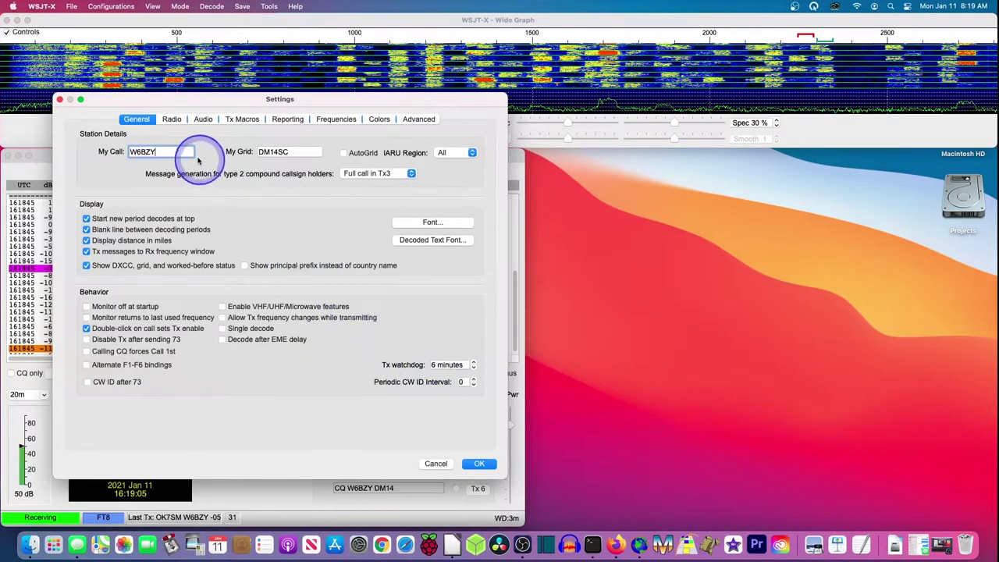
- Choose Icom IC-7300 as the rig in the Radio settings
{"action": "left_click", "coordinate": [173, 119]}
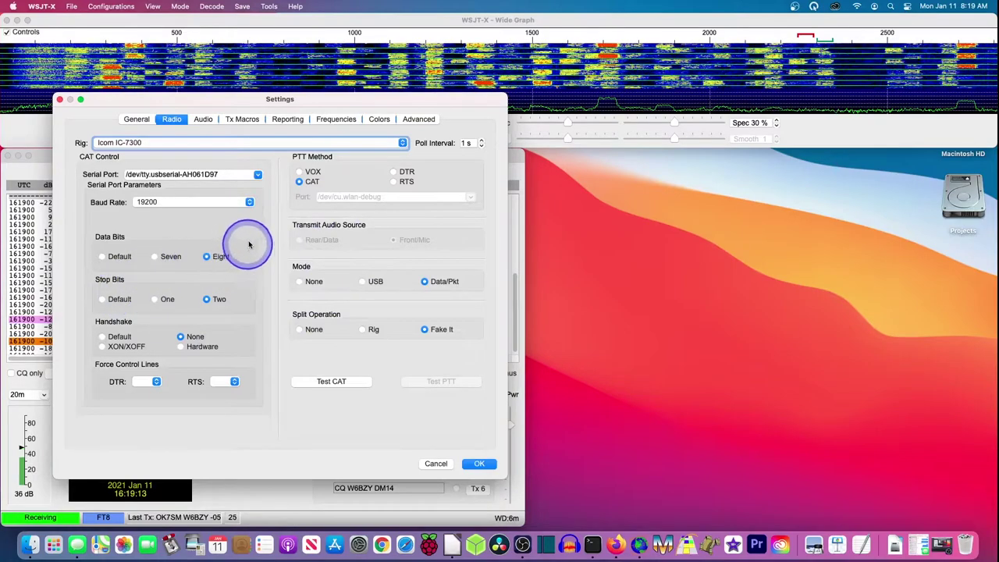
{"action": "left_click", "coordinate": [402, 143]}
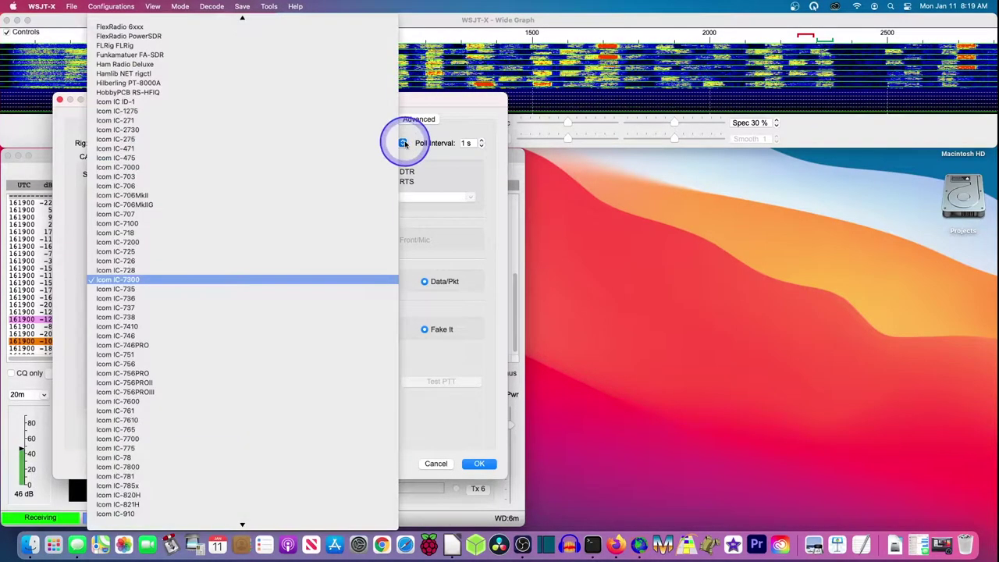
{"action": "left_click", "coordinate": [344, 280]}
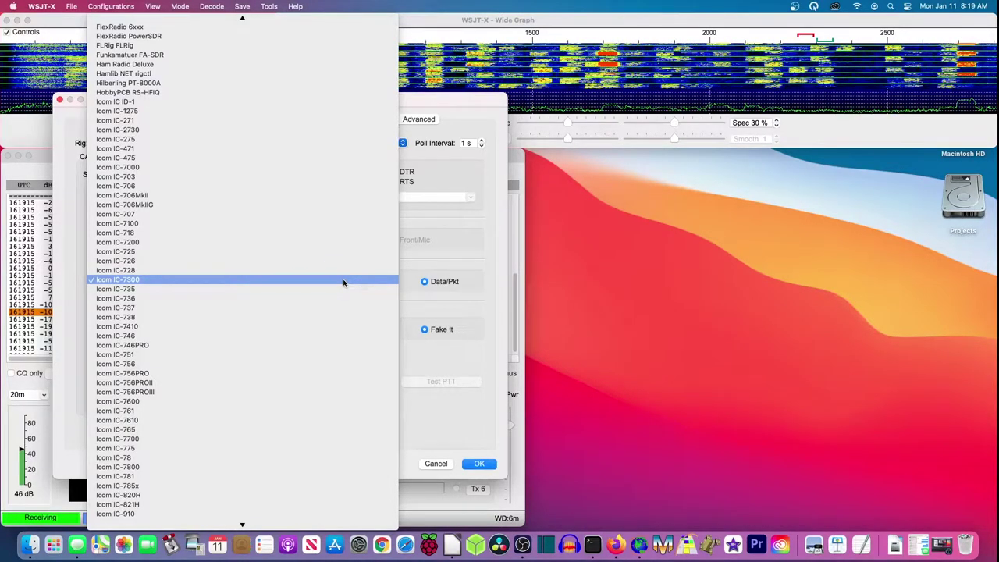
{"action": "left_click", "coordinate": [343, 283]}
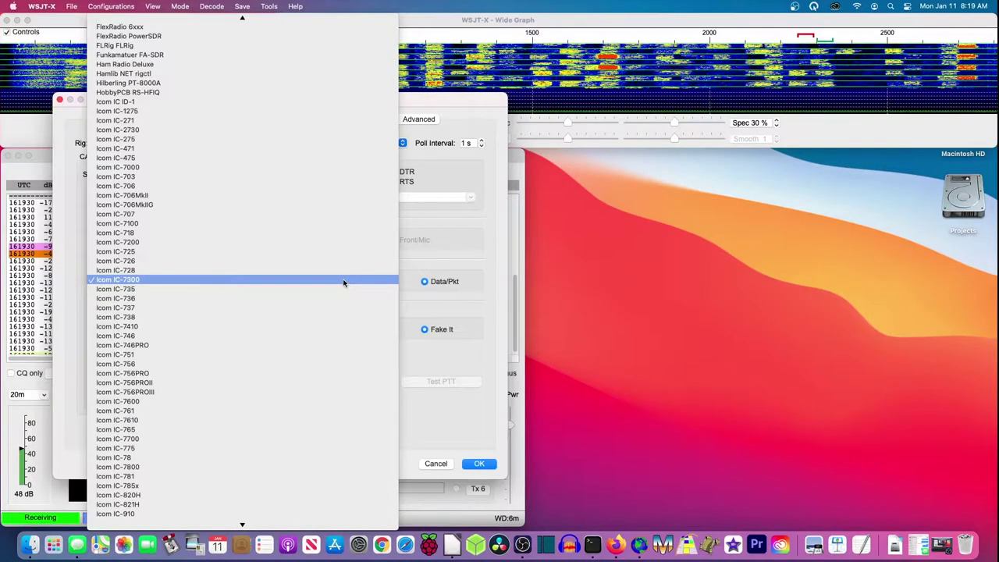
{"action": "left_click", "coordinate": [343, 282]}
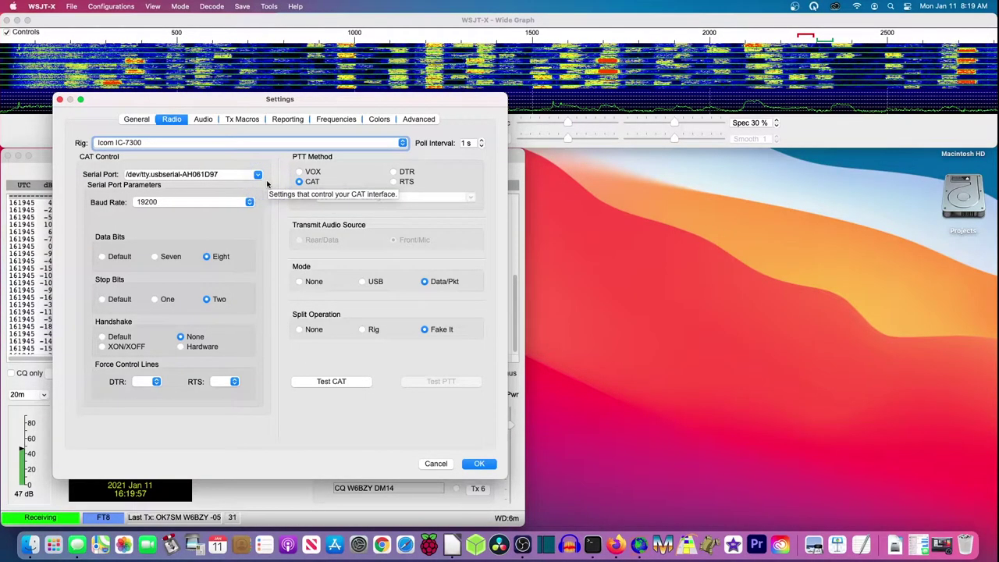
{"action": "left_click", "coordinate": [263, 185]}
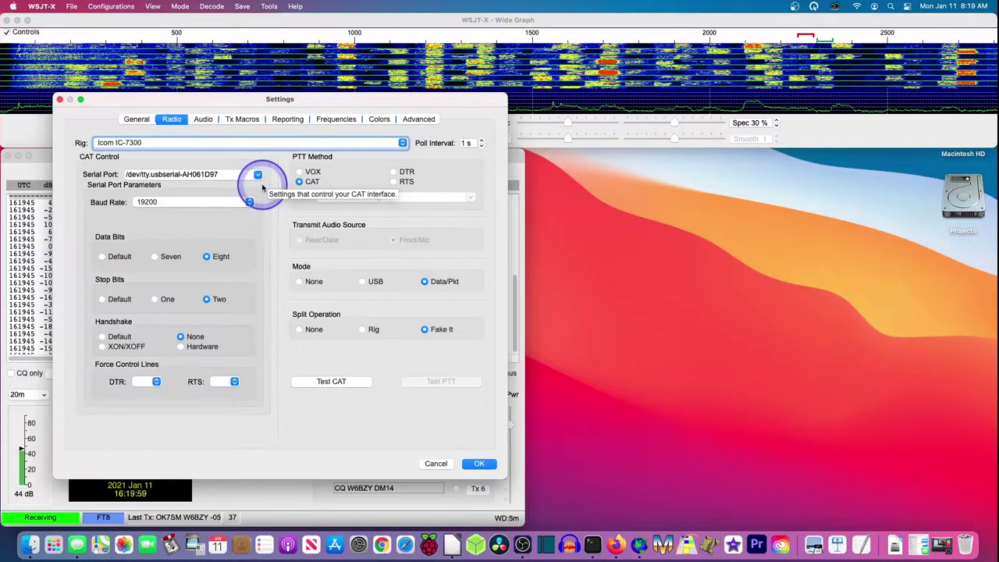
{"action": "left_click", "coordinate": [253, 248]}
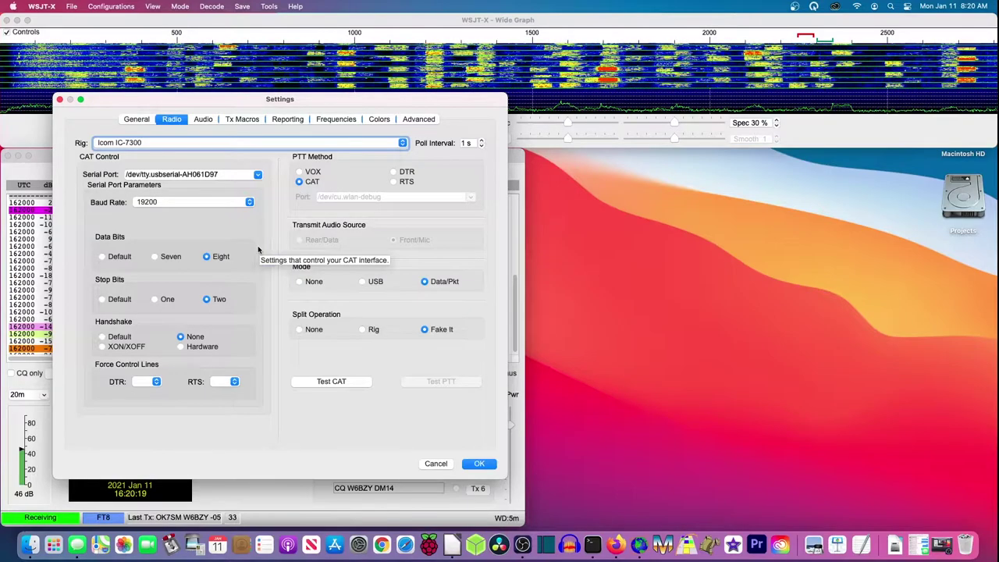
{"action": "left_click", "coordinate": [160, 174]}
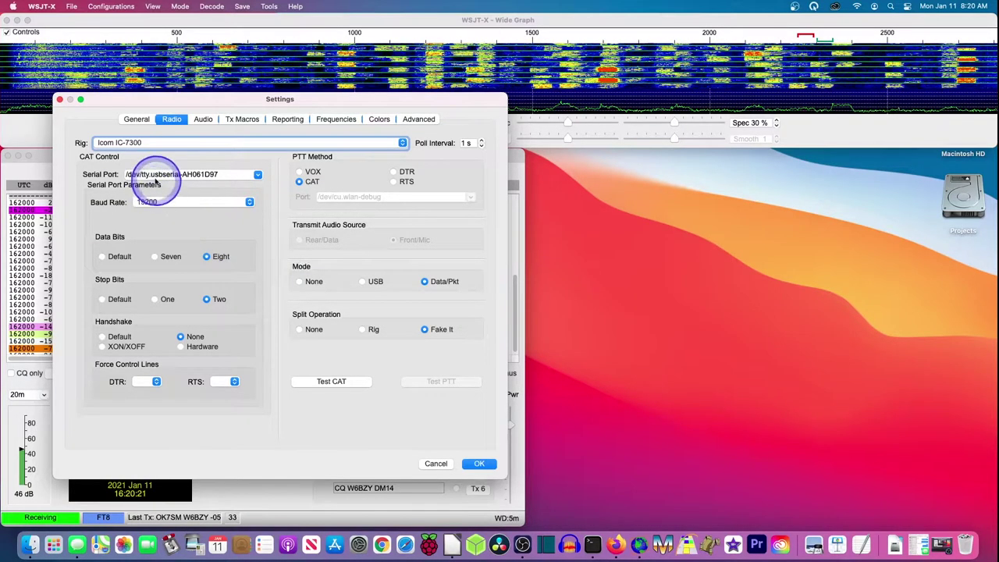
{"action": "left_click_drag", "start_coordinate": [152, 173], "coordinate": [200, 175]}
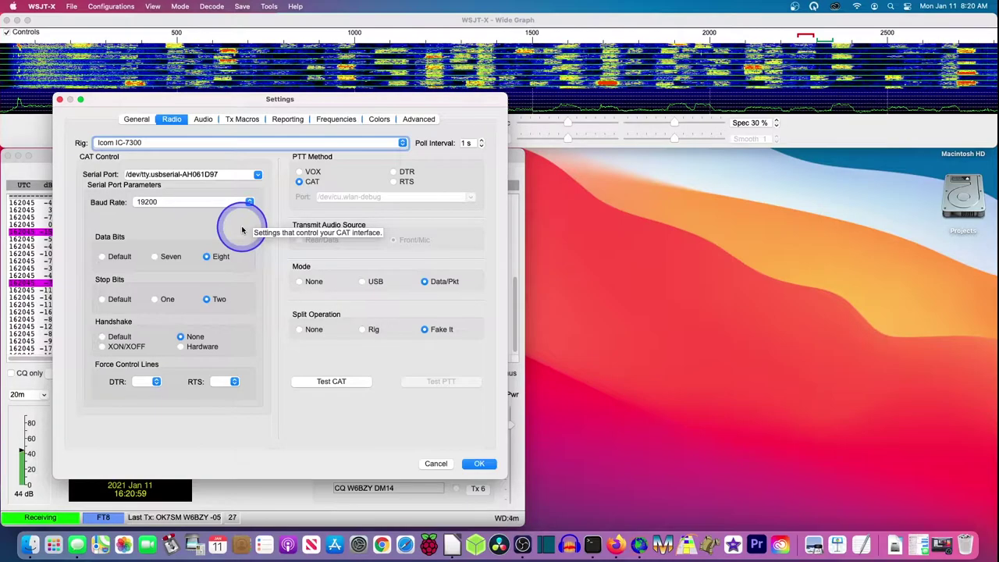
{"action": "left_click", "coordinate": [241, 231]}
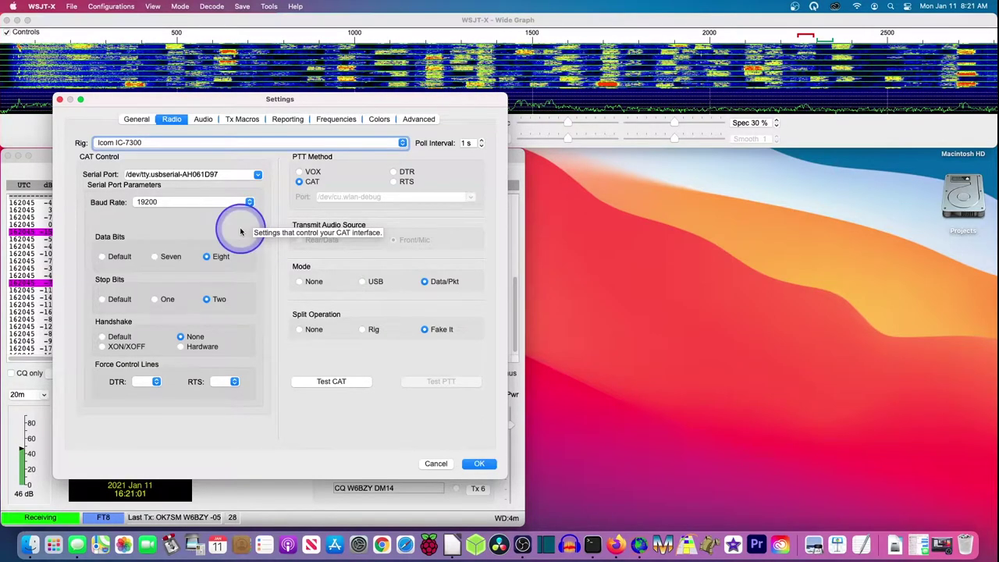
{"action": "left_click", "coordinate": [242, 232]}
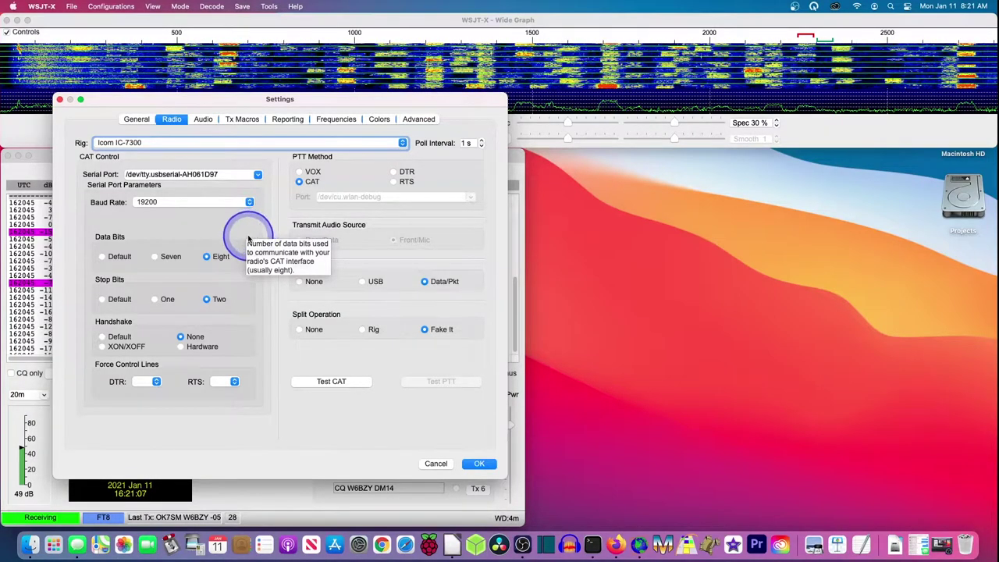
- Set the CAT serial port to /dev/tty.usbserial-21310, with stop bits at Two and split operation at Fake It
{"action": "left_click", "coordinate": [258, 175]}
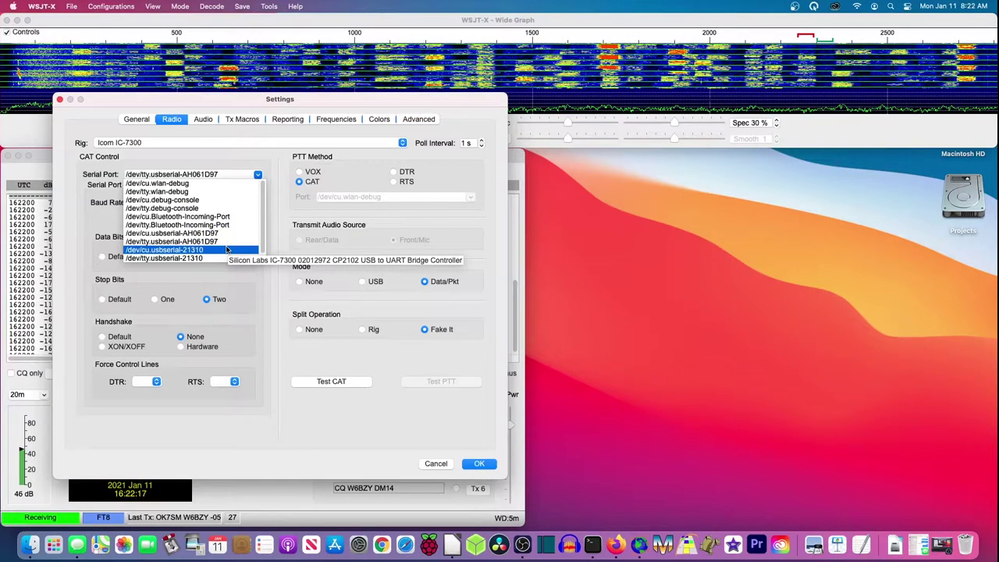
{"action": "left_click", "coordinate": [222, 259]}
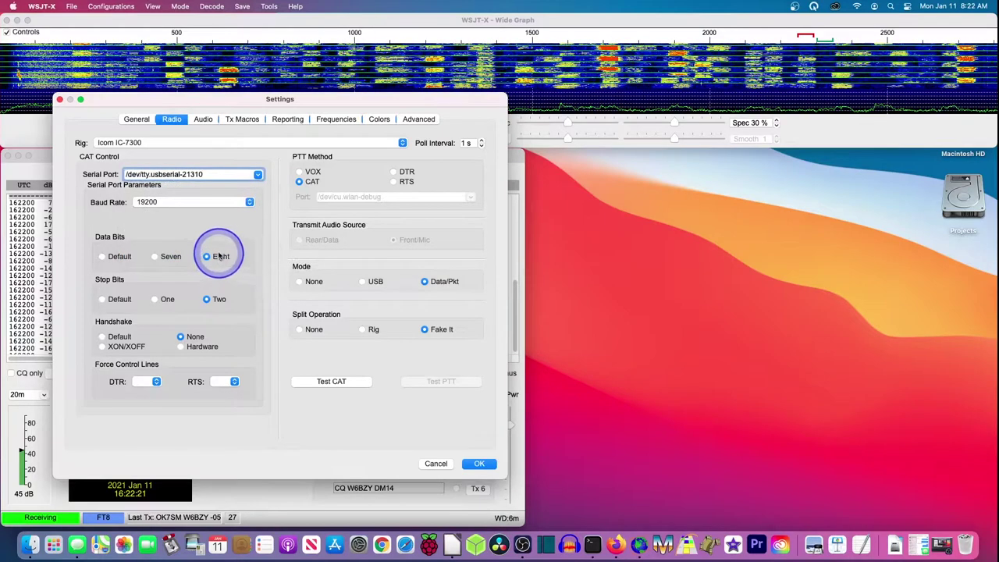
{"action": "left_click", "coordinate": [219, 298]}
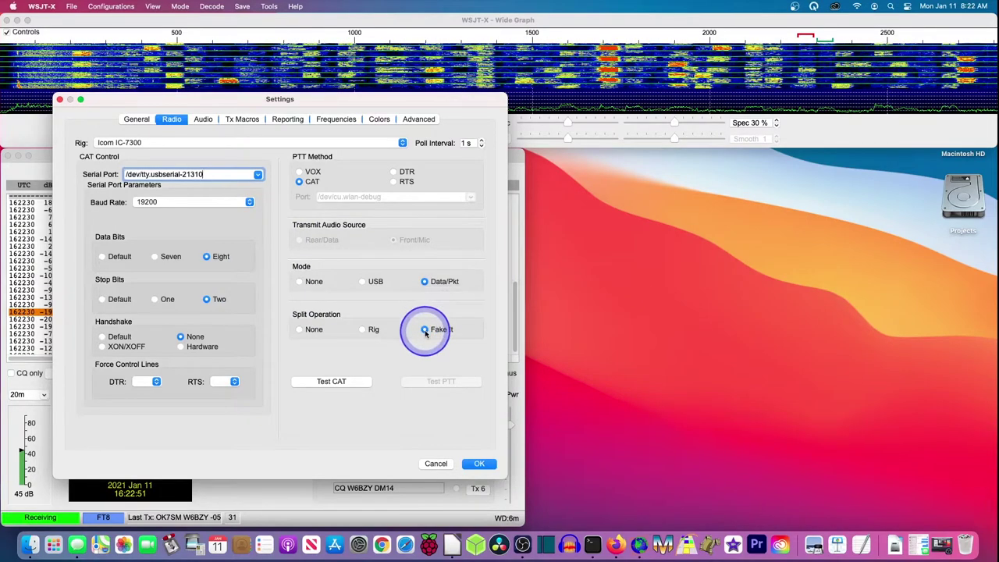
{"action": "left_click", "coordinate": [365, 331]}
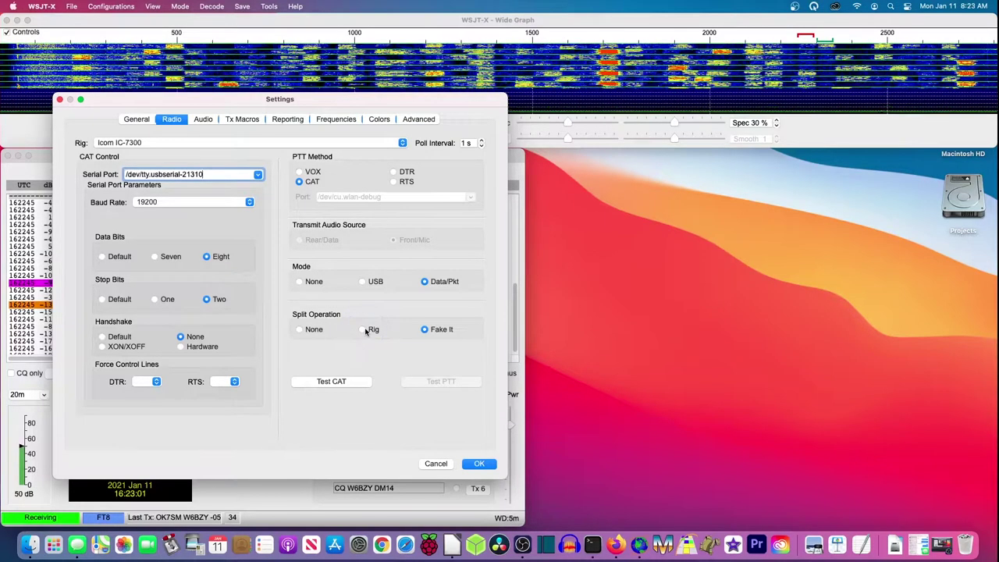
{"action": "left_click_drag", "start_coordinate": [365, 331], "coordinate": [427, 332]}
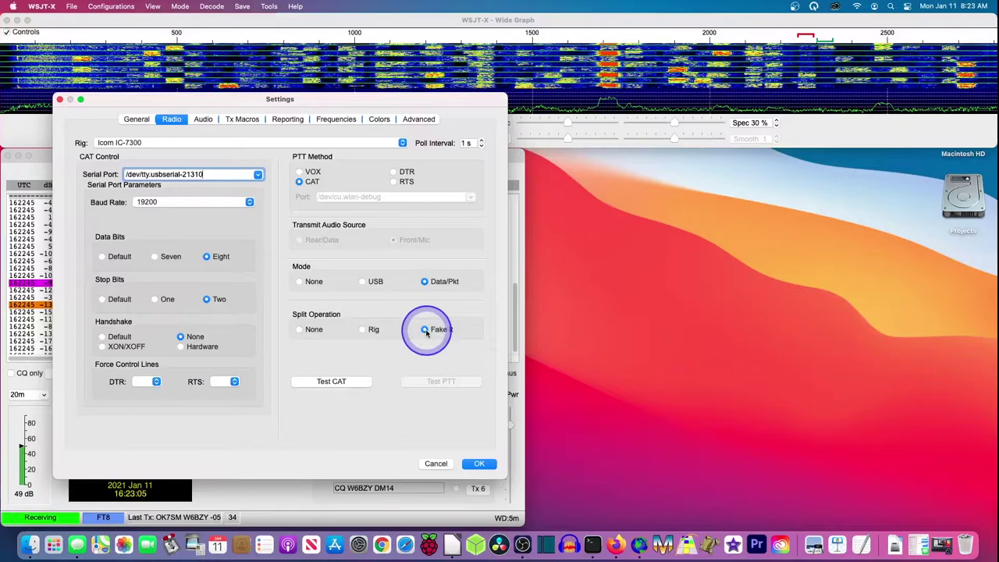
- Set the CAT serial port to /dev/tty.usbserial-AH061D97 and try a CAT test with split operation at Fake It
{"action": "left_click", "coordinate": [426, 332]}
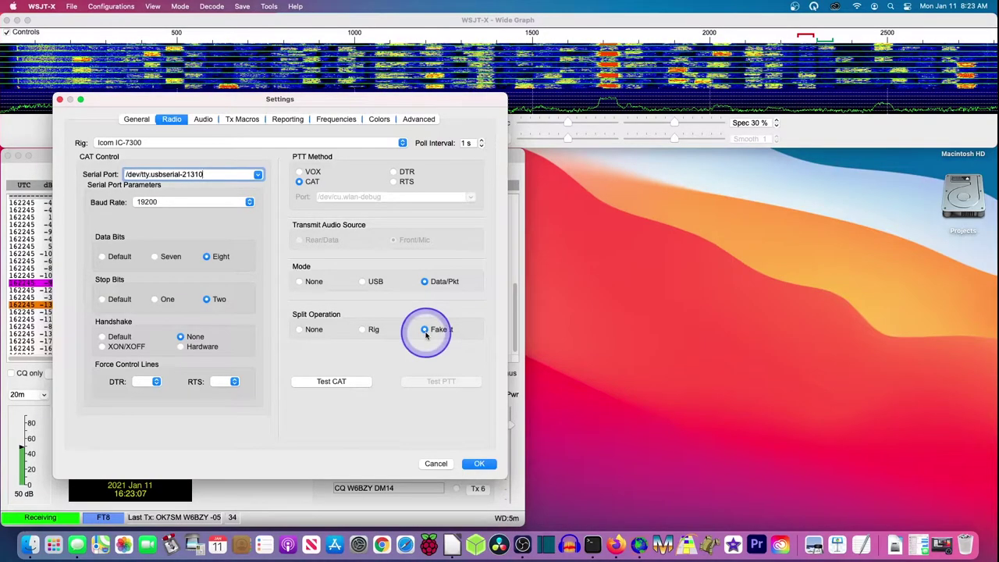
{"action": "left_click_drag", "start_coordinate": [426, 334], "coordinate": [427, 338]}
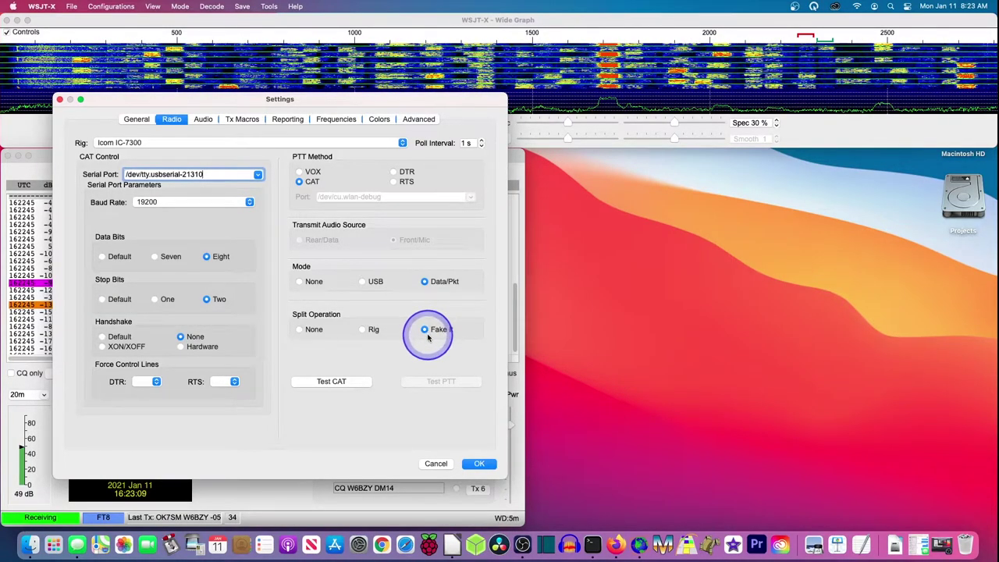
{"action": "left_click", "coordinate": [322, 382]}
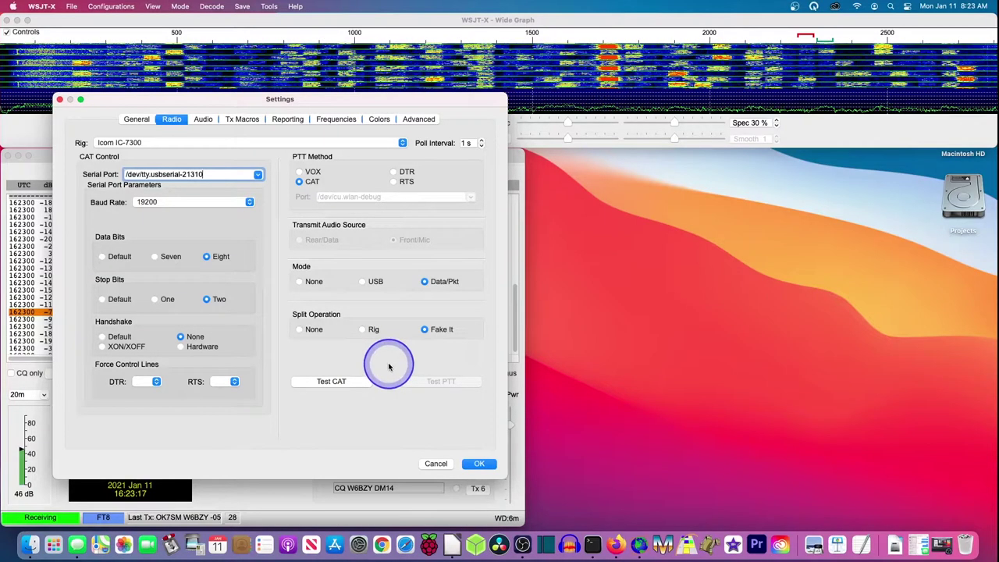
{"action": "left_click", "coordinate": [352, 385]}
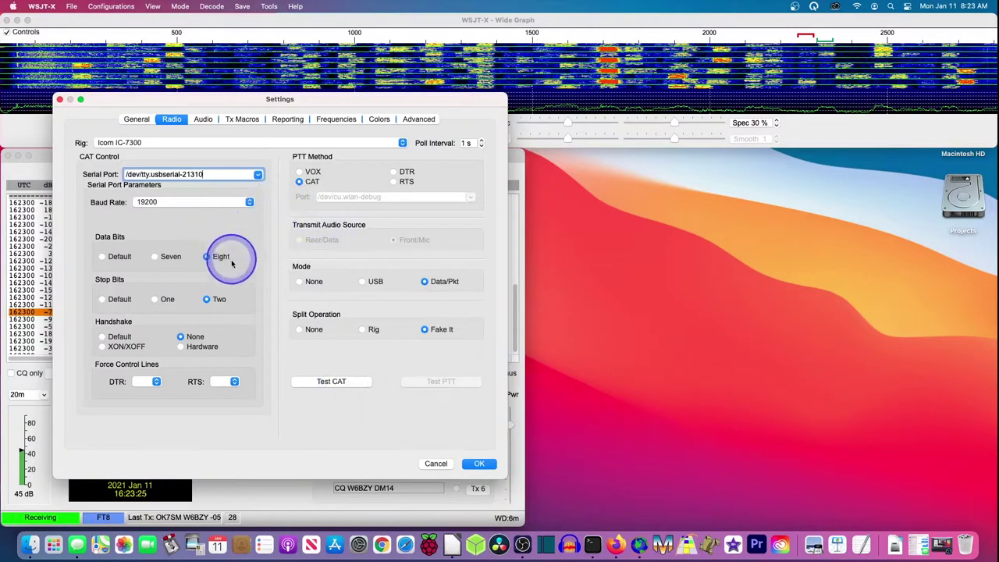
{"action": "left_click", "coordinate": [258, 175]}
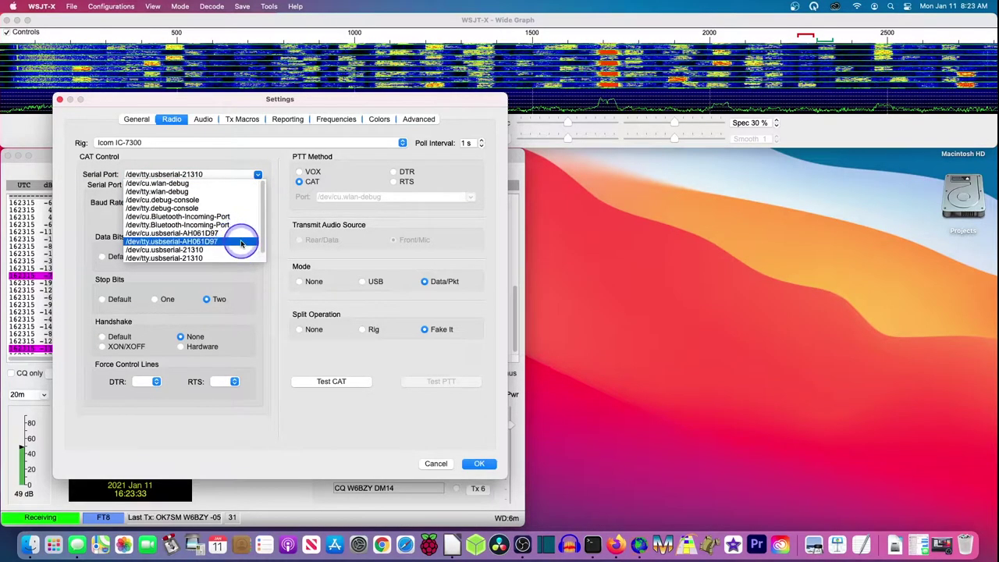
{"action": "left_click", "coordinate": [241, 242]}
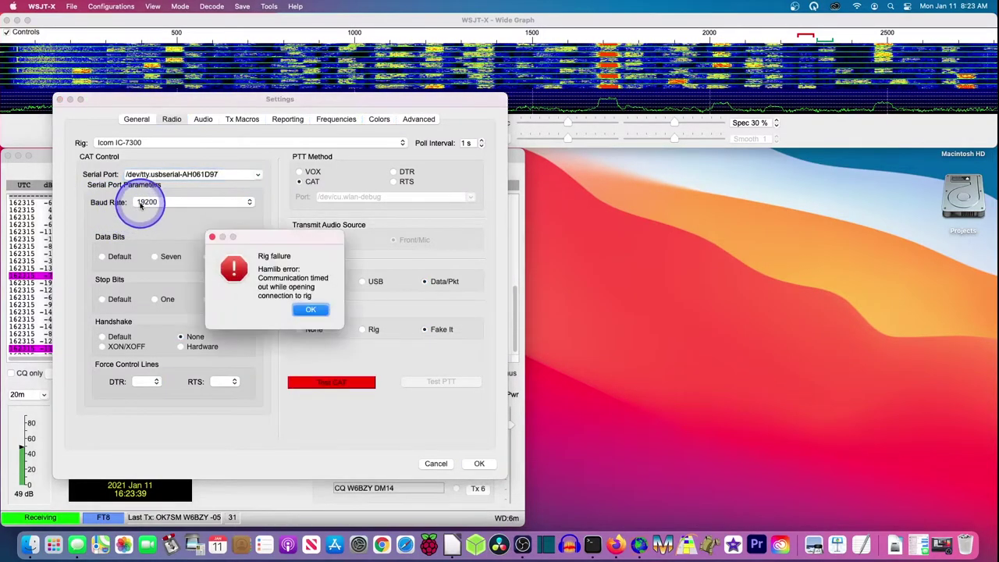
{"action": "left_click", "coordinate": [312, 310]}
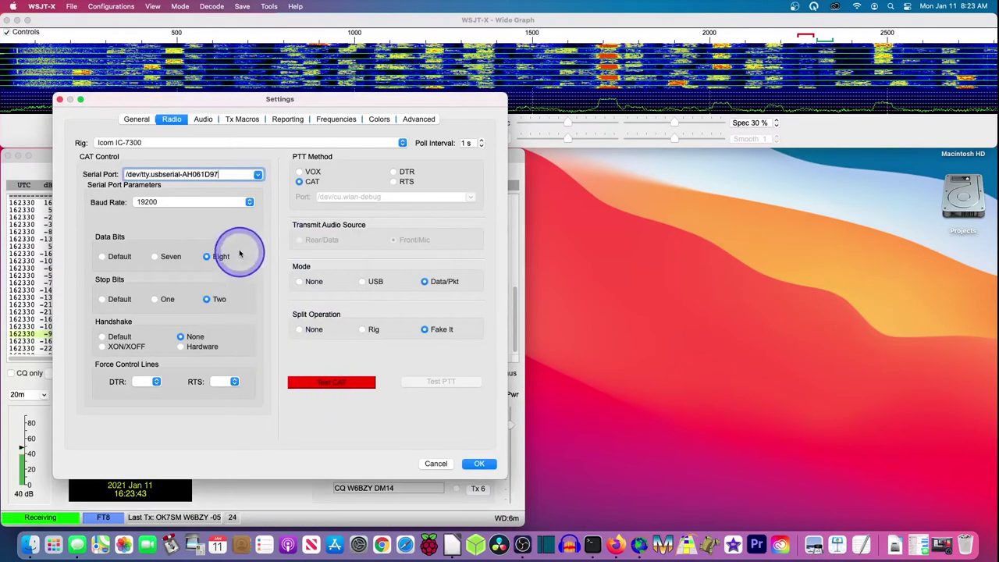
- Check the available baud rates for the CAT serial port, keeping 19200
{"action": "left_click", "coordinate": [176, 208]}
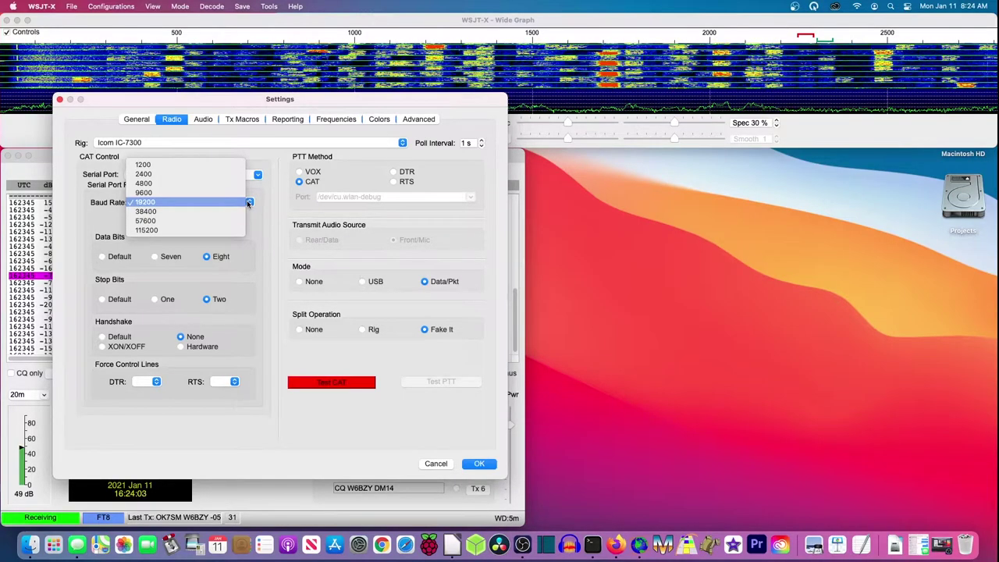
{"action": "left_click", "coordinate": [247, 201]}
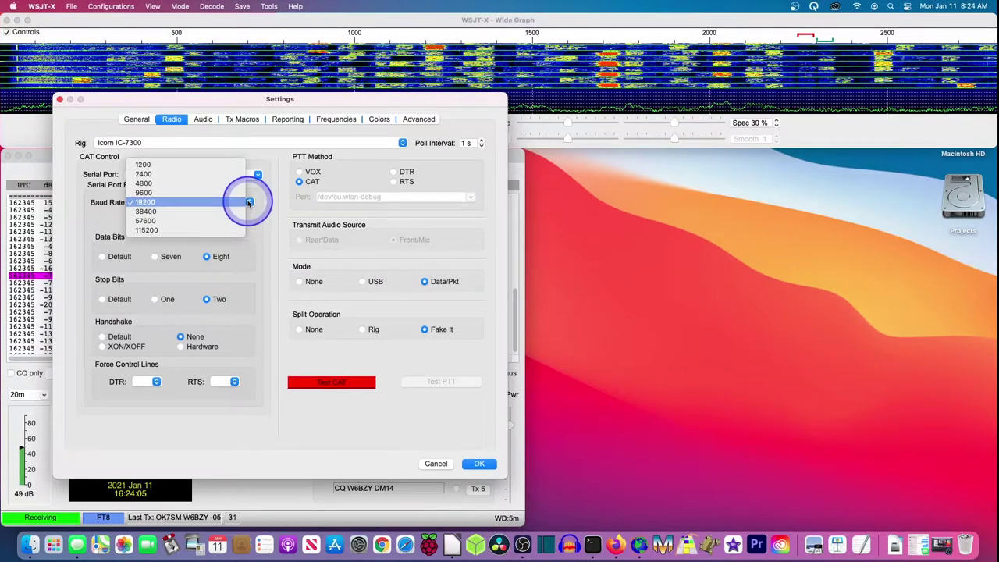
{"action": "left_click", "coordinate": [249, 203]}
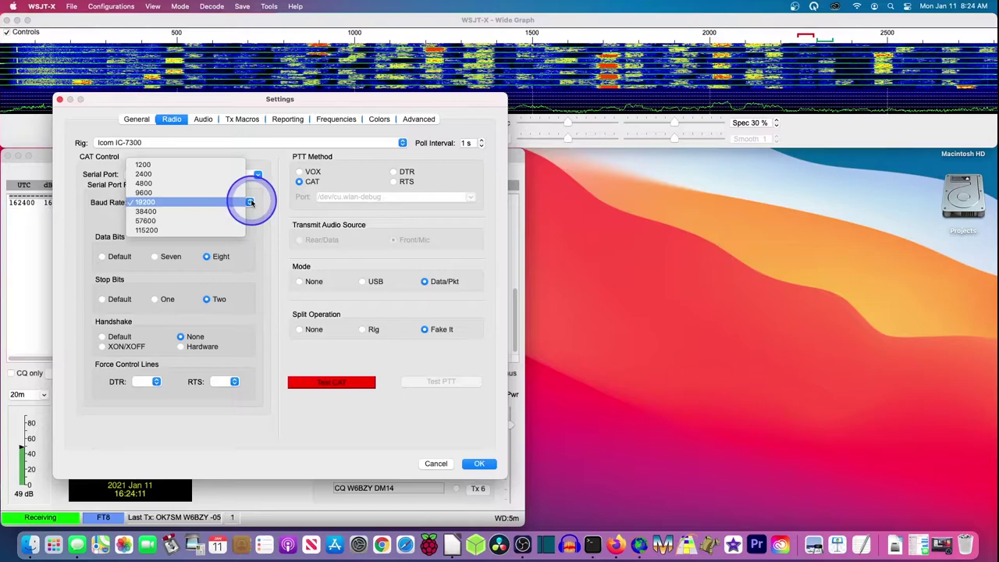
{"action": "left_click", "coordinate": [249, 202]}
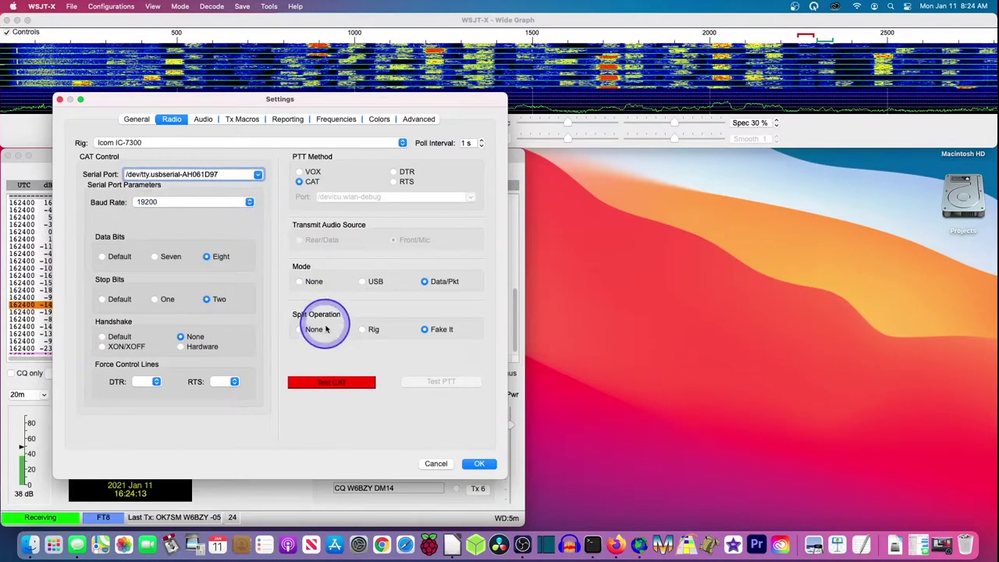
- Test the radio's CAT connection, and briefly switch the PTT test on and off
{"action": "left_click", "coordinate": [331, 381]}
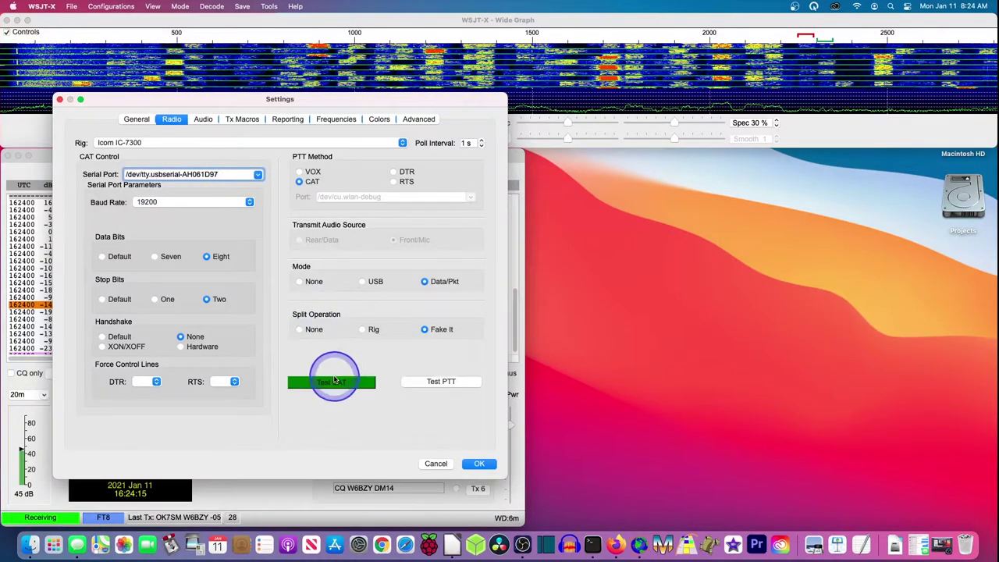
{"action": "left_click", "coordinate": [444, 384]}
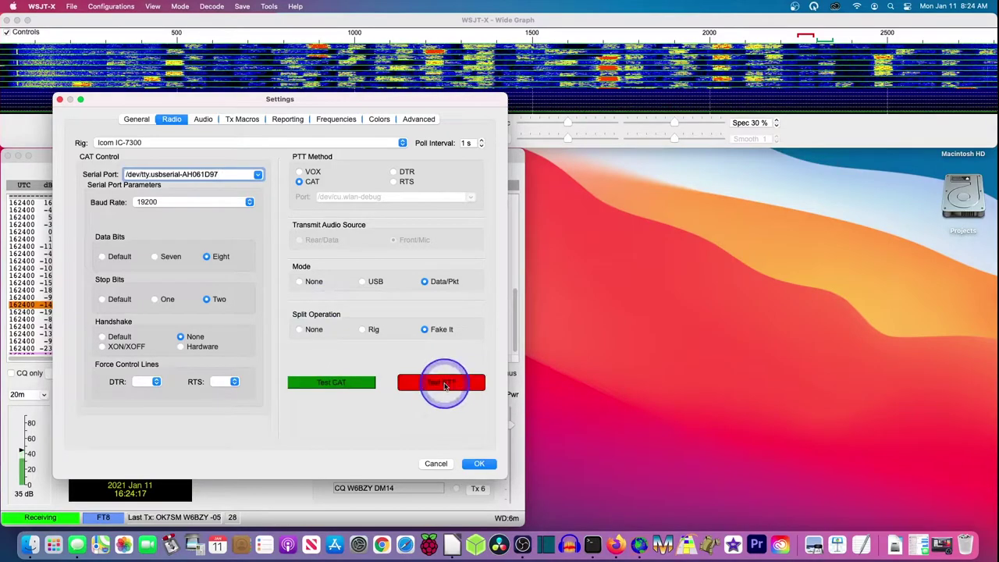
{"action": "left_click", "coordinate": [445, 383]}
{"action": "left_click", "coordinate": [353, 381]}
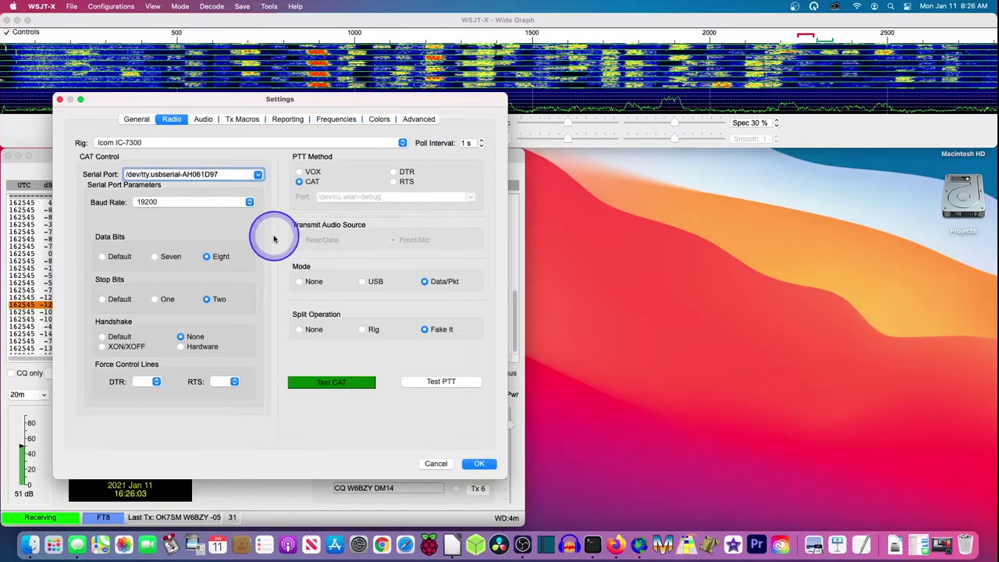
- Choose USB Audio CODEC as soundcard input in the Audio settings, and check that the output uses the same device
{"action": "left_click", "coordinate": [204, 122]}
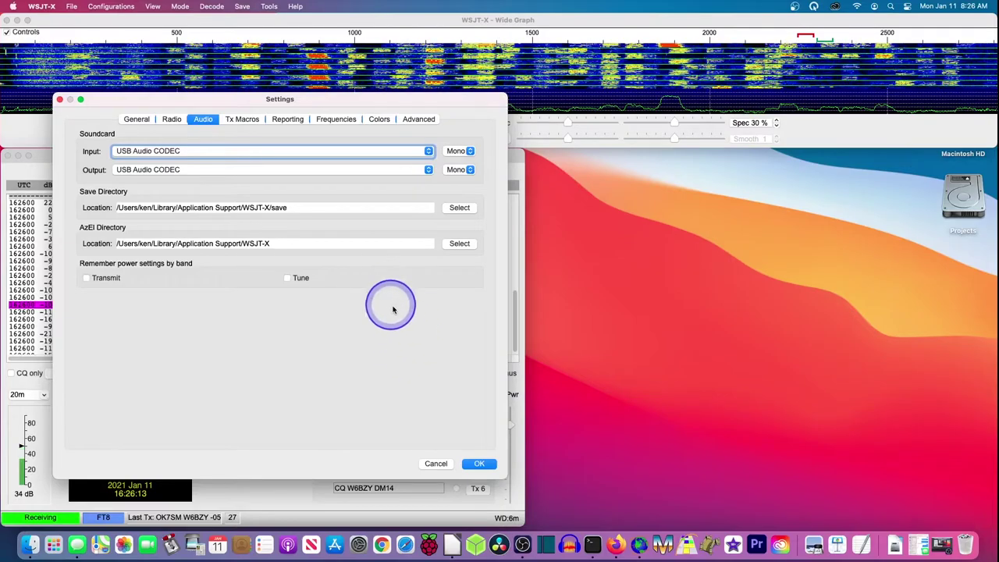
{"action": "left_click", "coordinate": [368, 188]}
{"action": "left_click", "coordinate": [369, 189]}
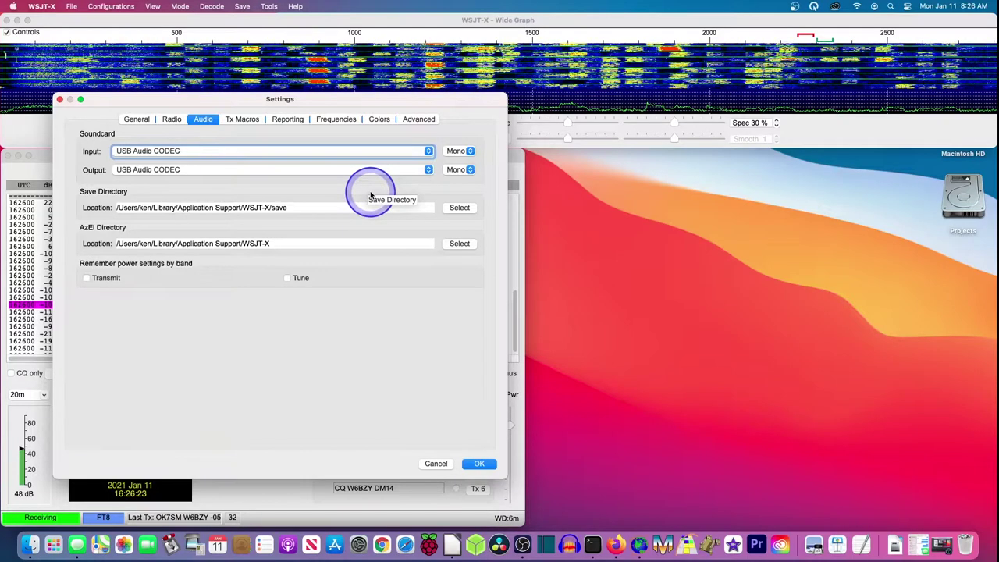
{"action": "left_click", "coordinate": [429, 152]}
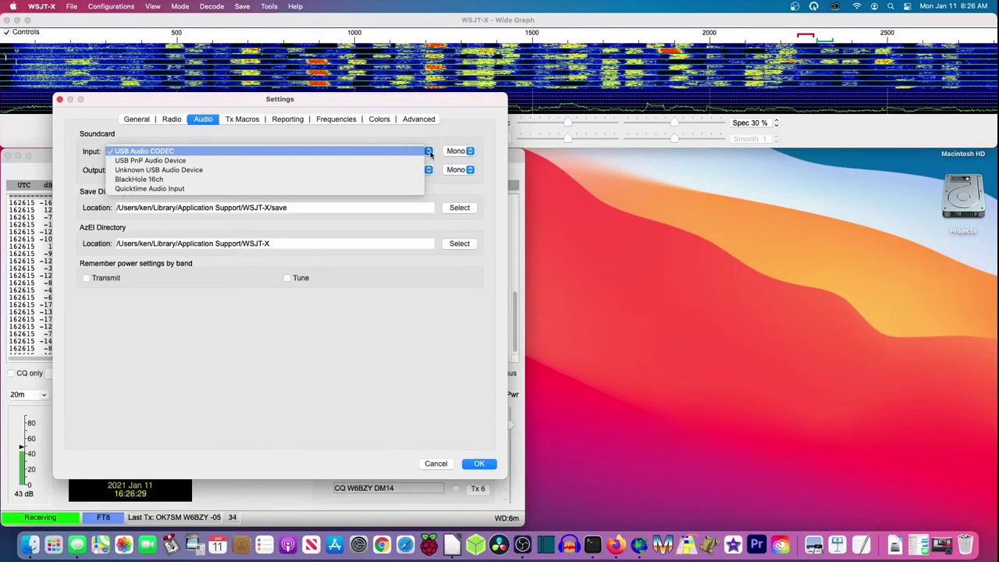
{"action": "left_click", "coordinate": [394, 152]}
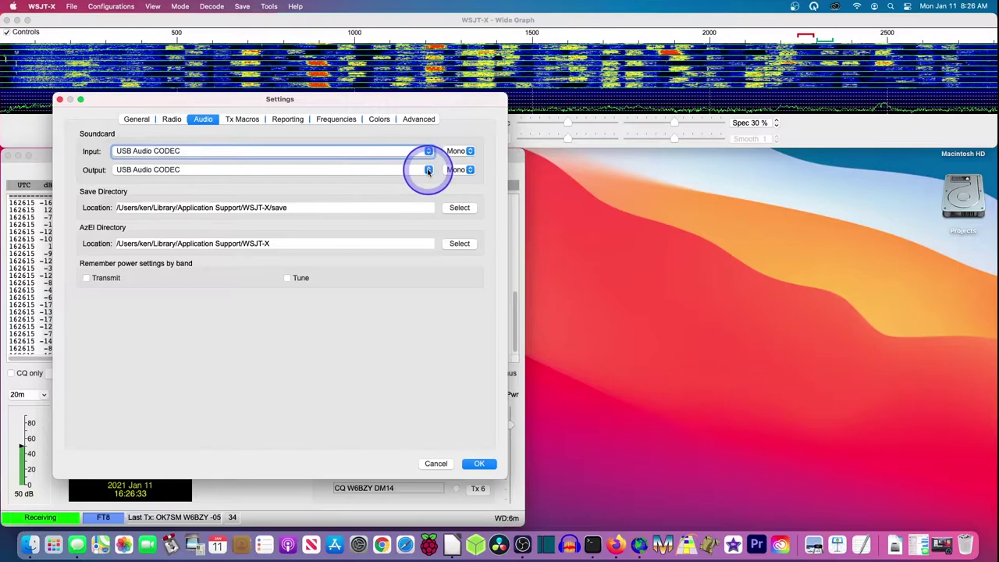
{"action": "left_click", "coordinate": [428, 170]}
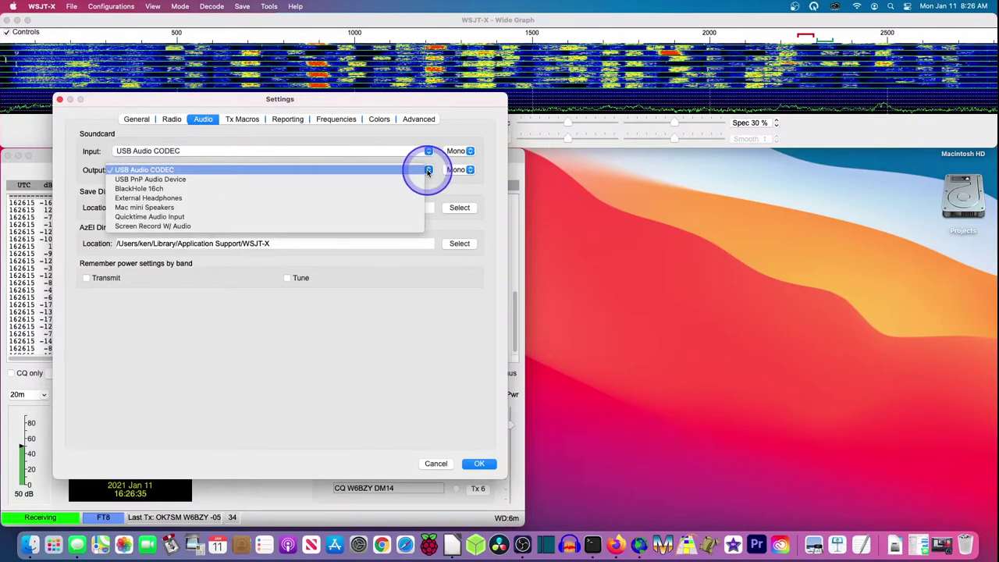
{"action": "left_click", "coordinate": [428, 171]}
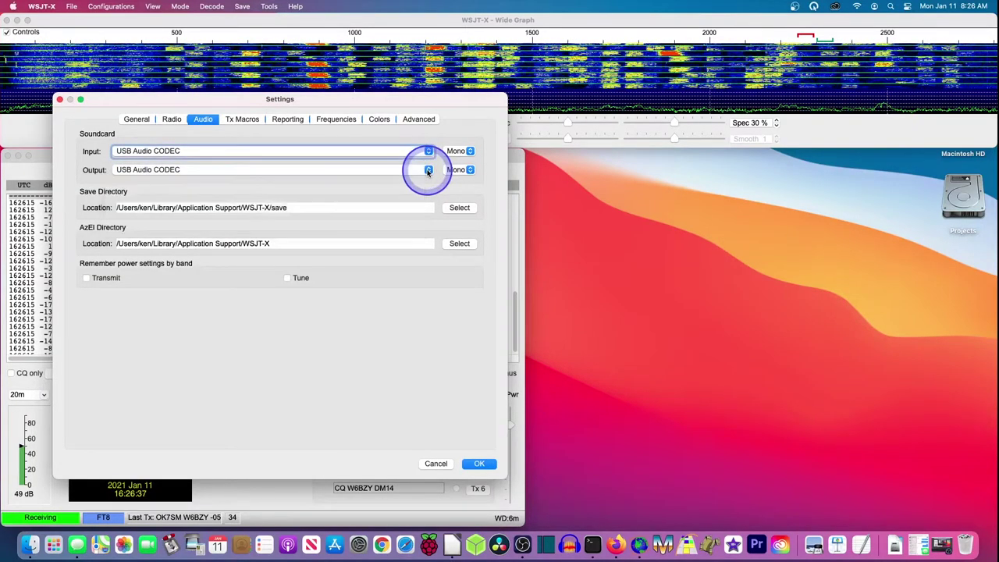
{"action": "left_click", "coordinate": [394, 328]}
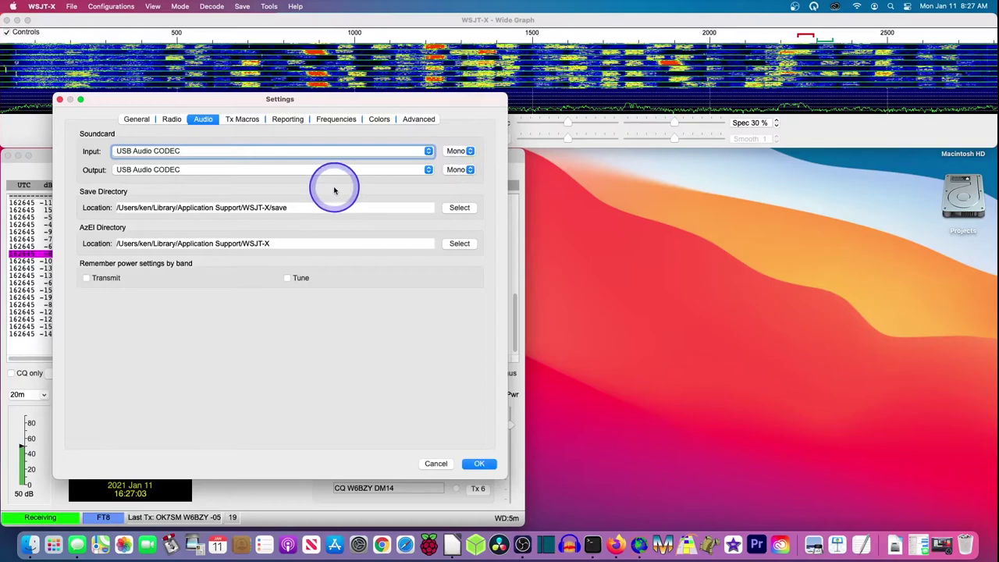
- Review the transmit macros, the logging and network reporting options, and the working frequencies in the settings
{"action": "left_click", "coordinate": [249, 121]}
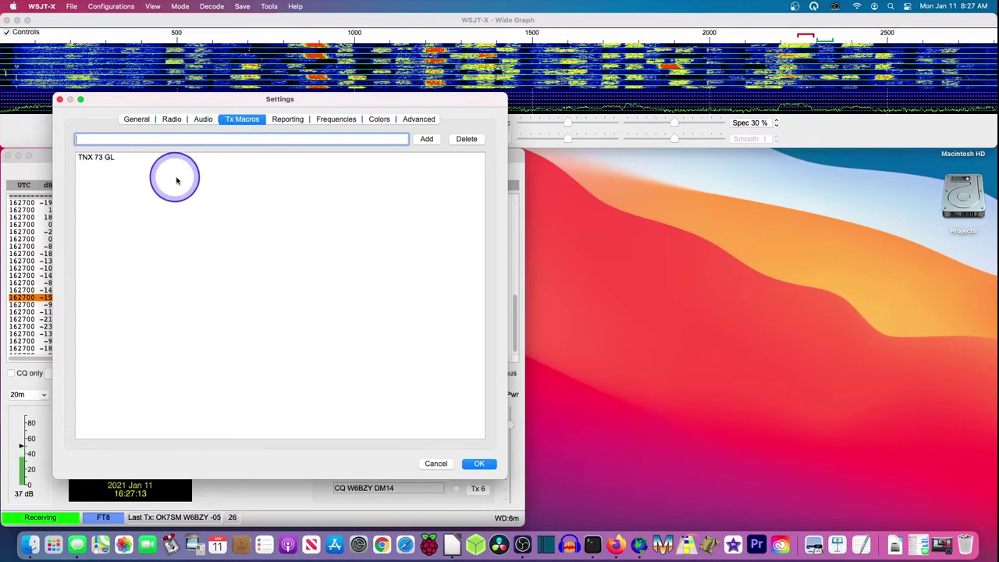
{"action": "left_click", "coordinate": [294, 120]}
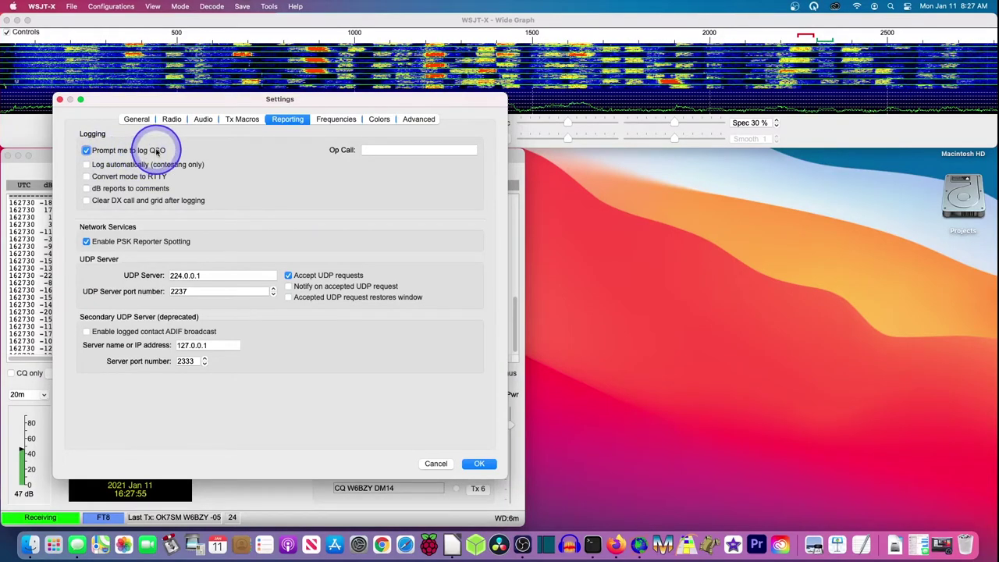
{"action": "mouse_move", "coordinate": [160, 153]}
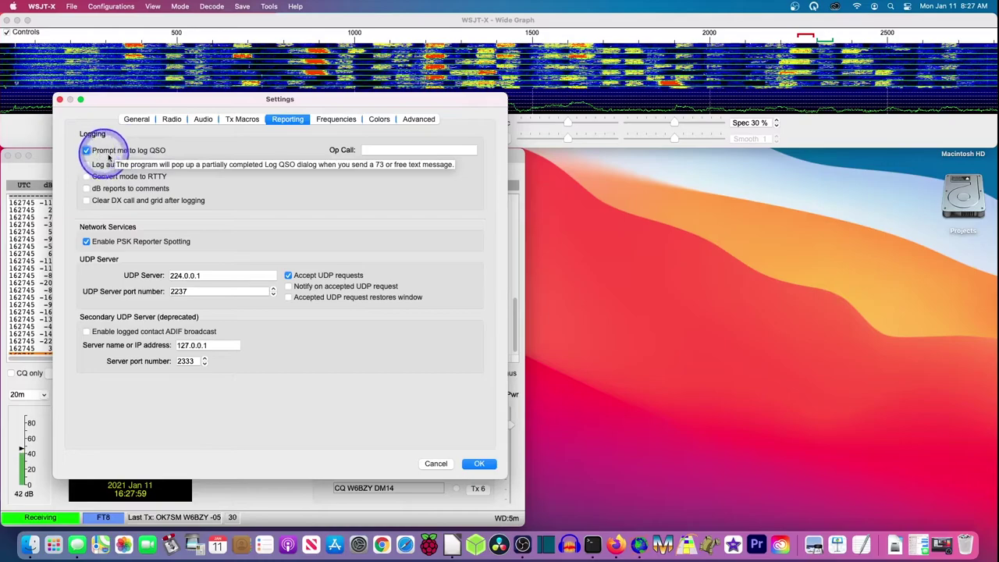
{"action": "mouse_move", "coordinate": [298, 202]}
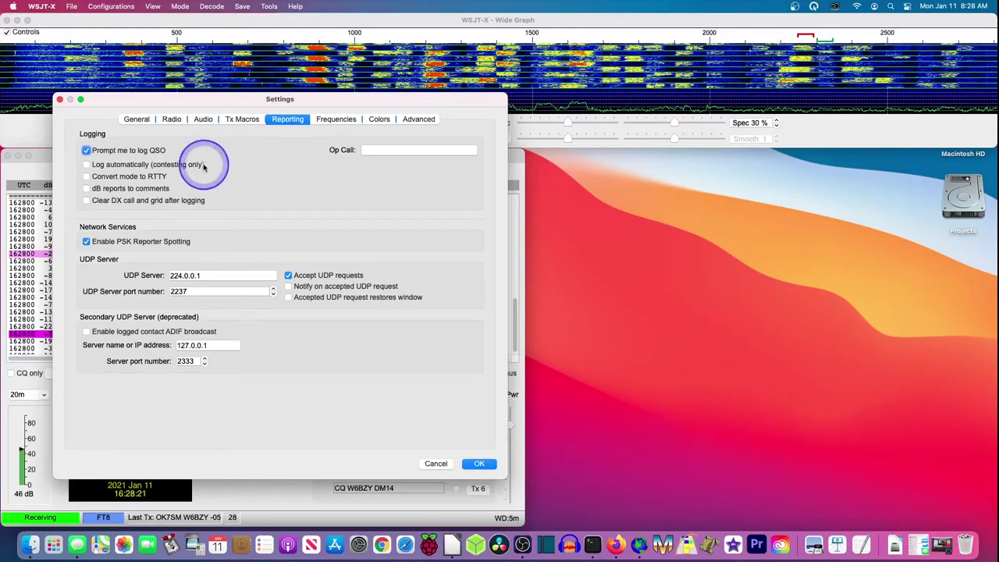
{"action": "left_click", "coordinate": [274, 179]}
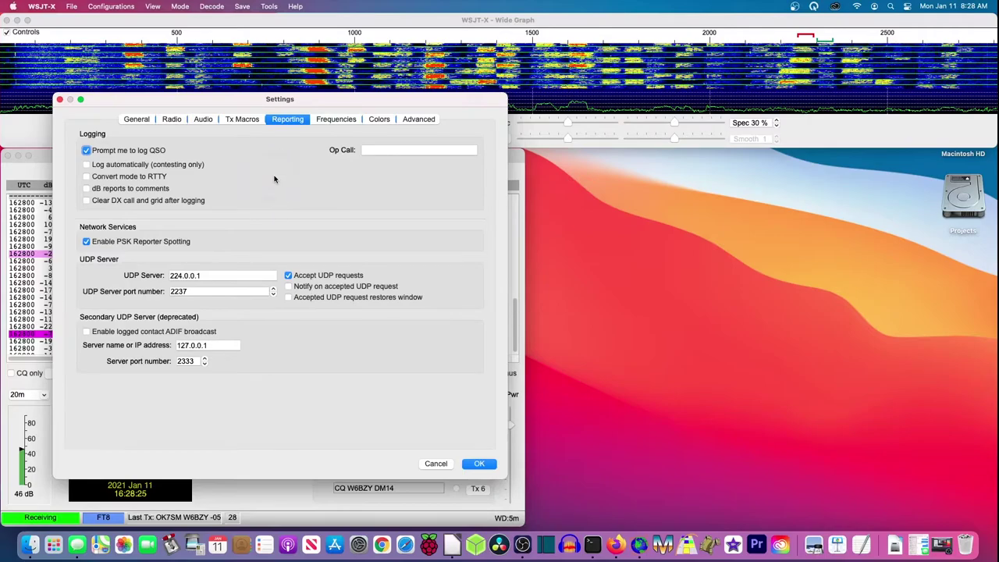
{"action": "left_click", "coordinate": [334, 121]}
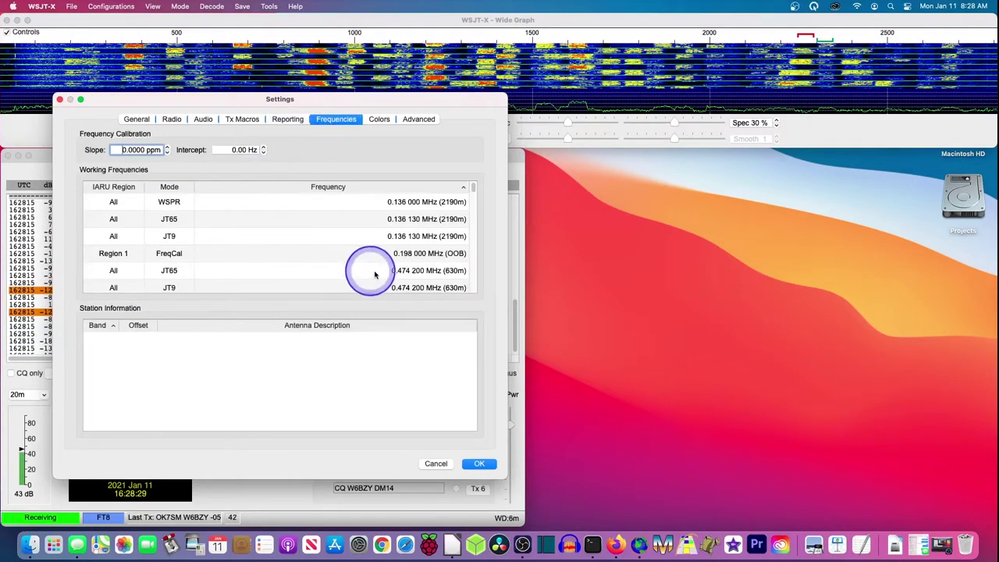
- Examine the decode highlighting colors and which message categories are enabled, such as new DXCC and new grid
{"action": "left_click", "coordinate": [379, 121]}
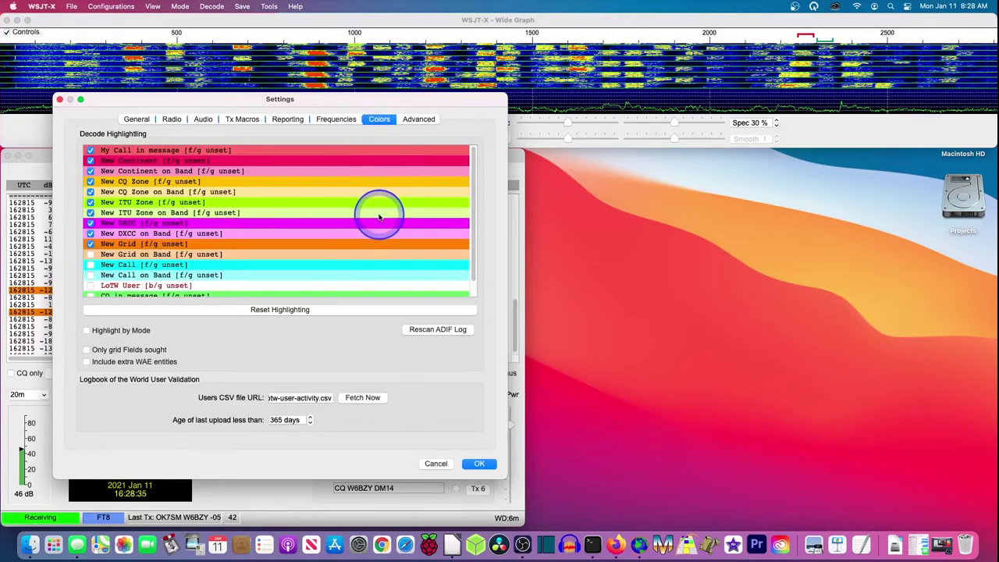
{"action": "scroll", "coordinate": [380, 215], "scroll_direction": "down", "scroll_amount": 1}
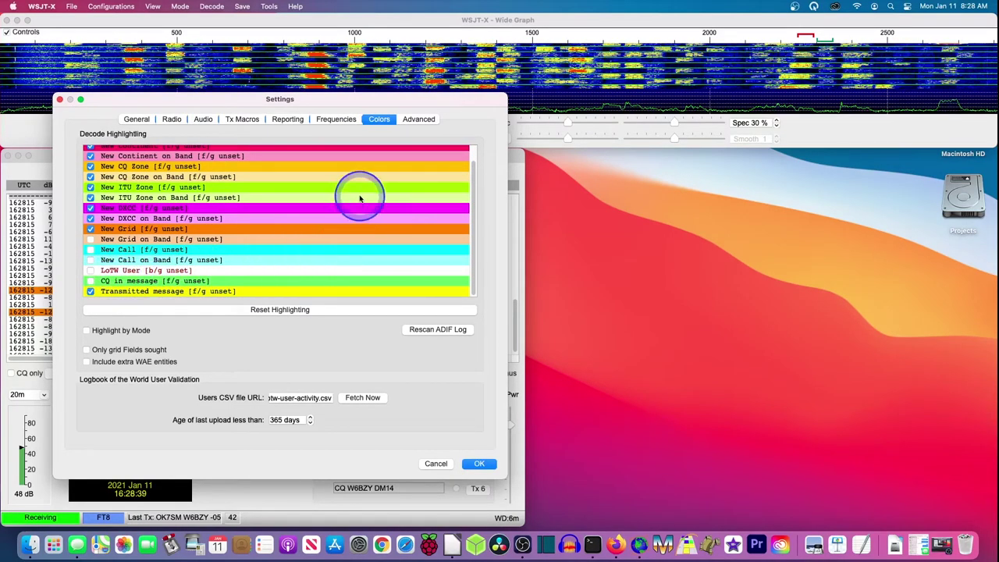
{"action": "mouse_move", "coordinate": [360, 198]}
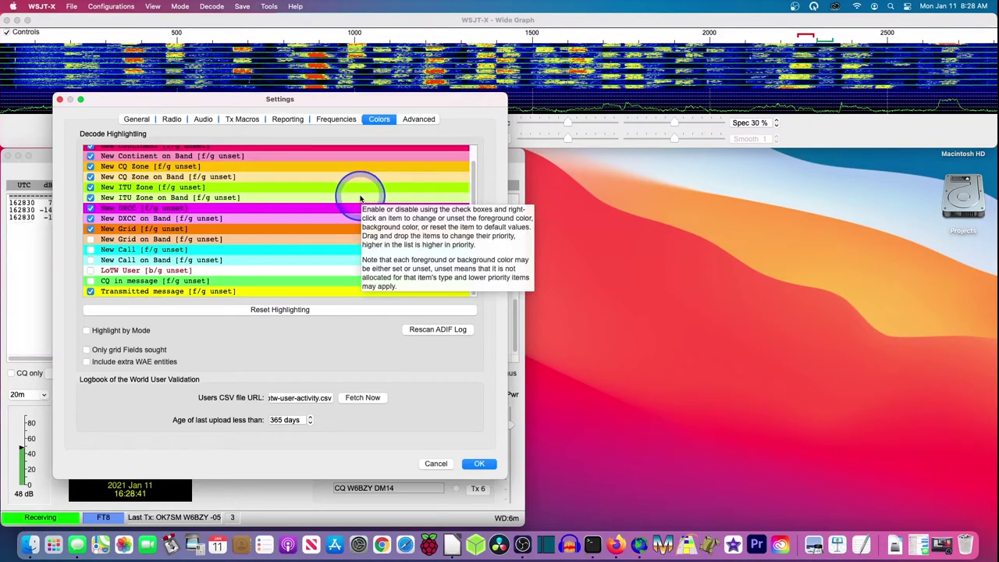
{"action": "left_click", "coordinate": [360, 198]}
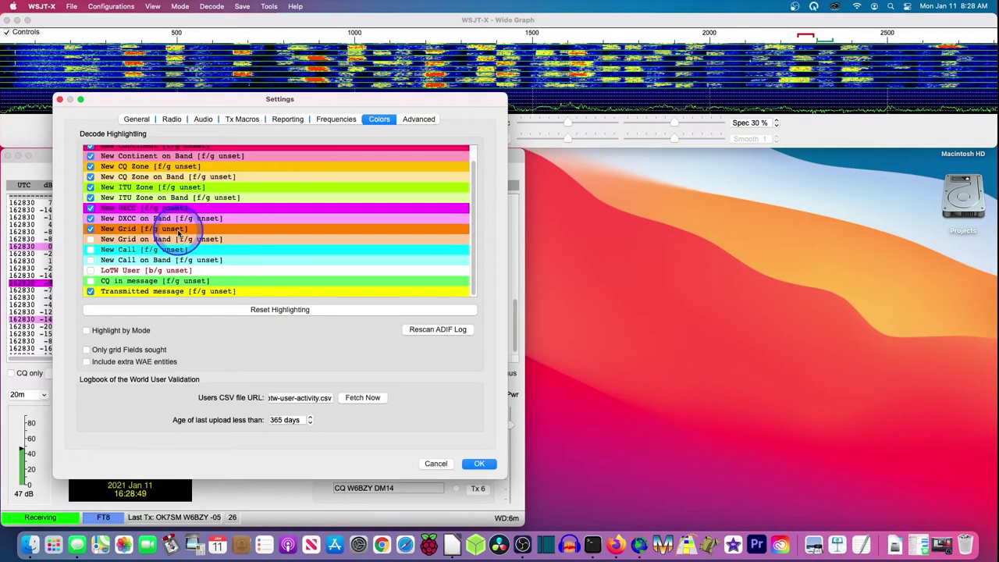
{"action": "mouse_move", "coordinate": [181, 232]}
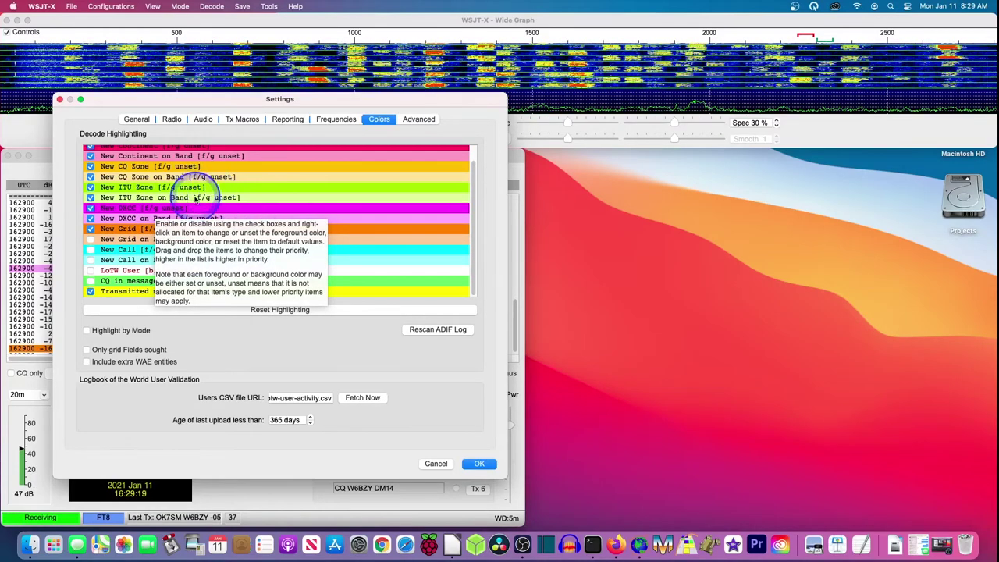
{"action": "scroll", "coordinate": [200, 190], "scroll_direction": "up", "scroll_amount": 2}
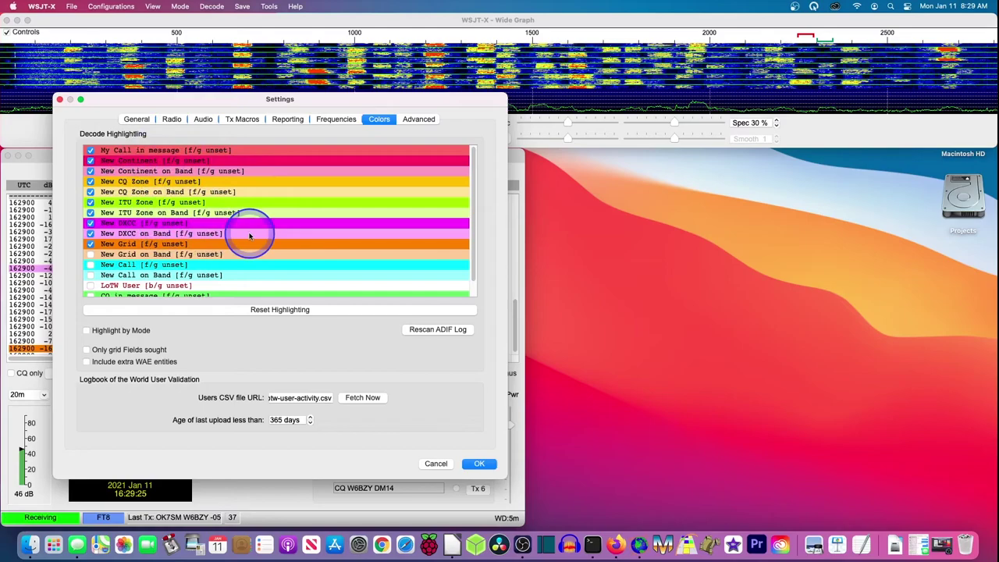
{"action": "mouse_move", "coordinate": [250, 226]}
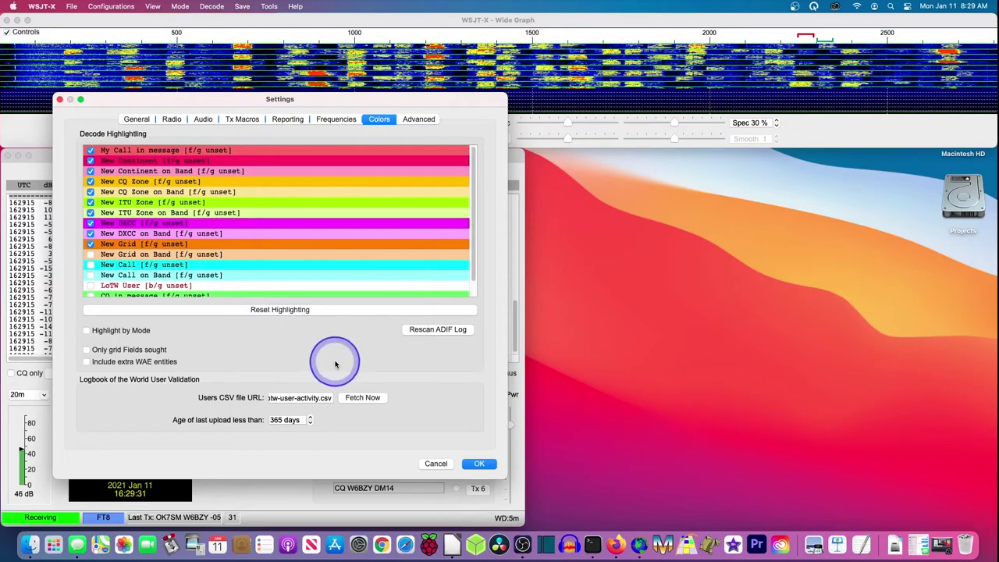
- Accept the settings and look through the Rx Frequency messages for highlighted transmissions
{"action": "left_click", "coordinate": [478, 462]}
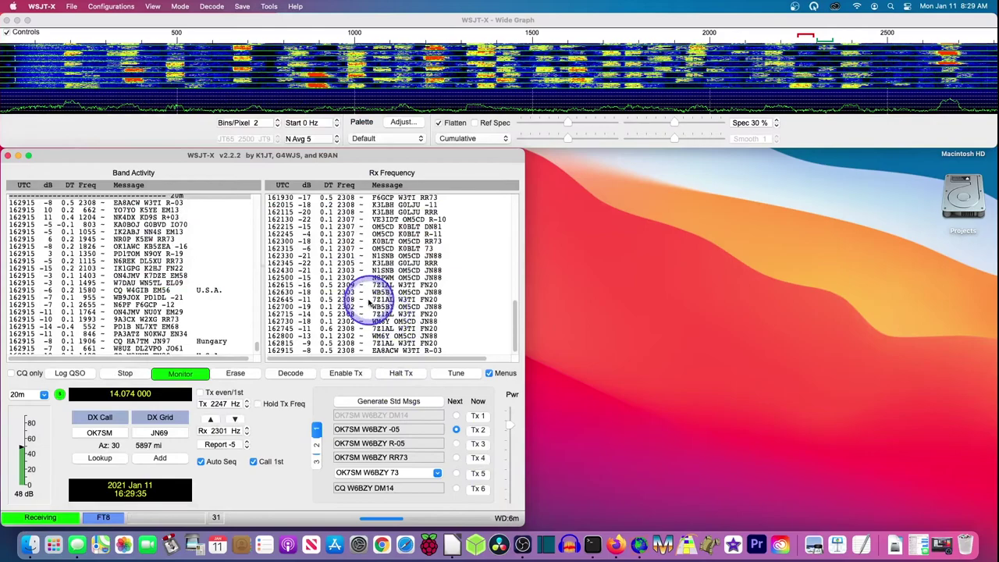
{"action": "scroll", "coordinate": [369, 303], "scroll_direction": "up", "scroll_amount": 15}
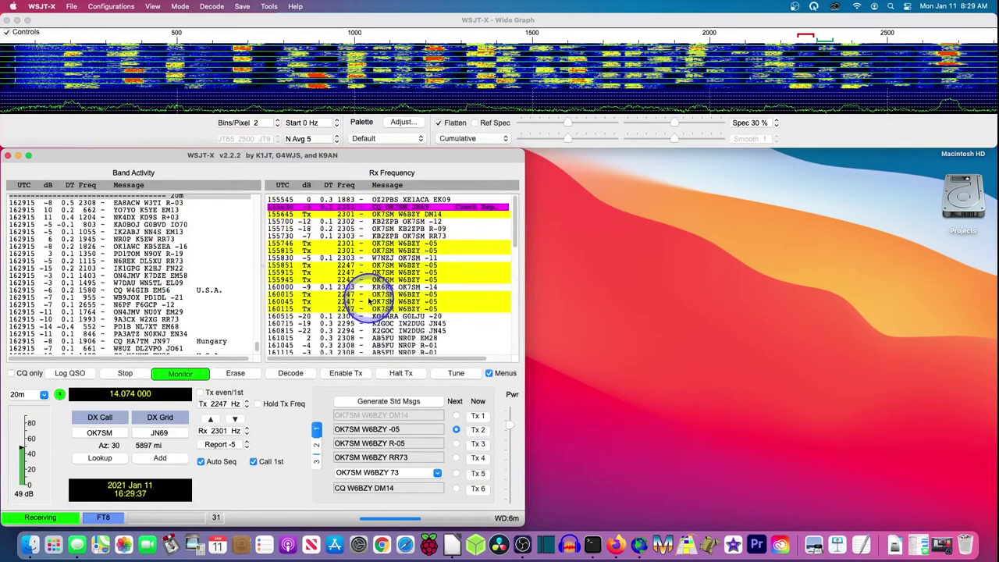
{"action": "scroll", "coordinate": [369, 303], "scroll_direction": "down", "scroll_amount": 10}
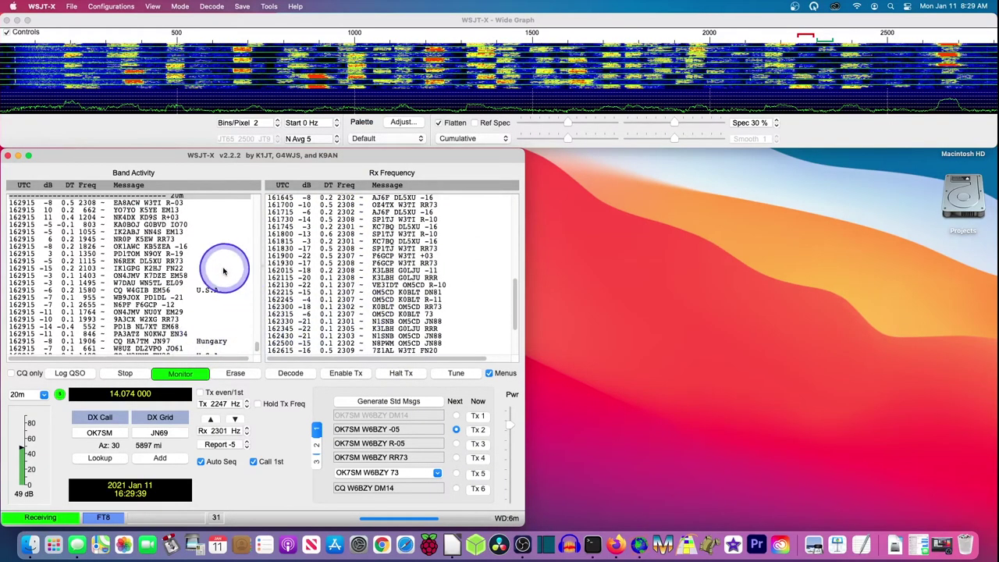